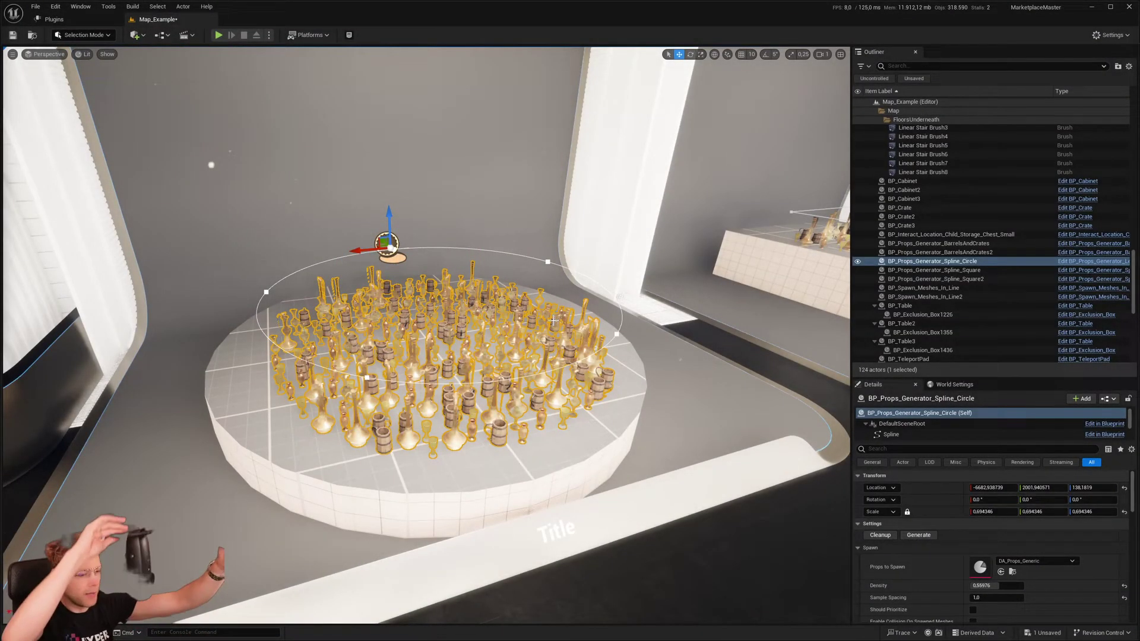
Step: Place the alarm clock and antique estoc meshes on the floor and the antique ceramic vase on the round platform's edge
mouse_move(654, 315)
right_mouse_down()
mouse_move(790, 300)
mouse_move(651, 326)
right_mouse_up()
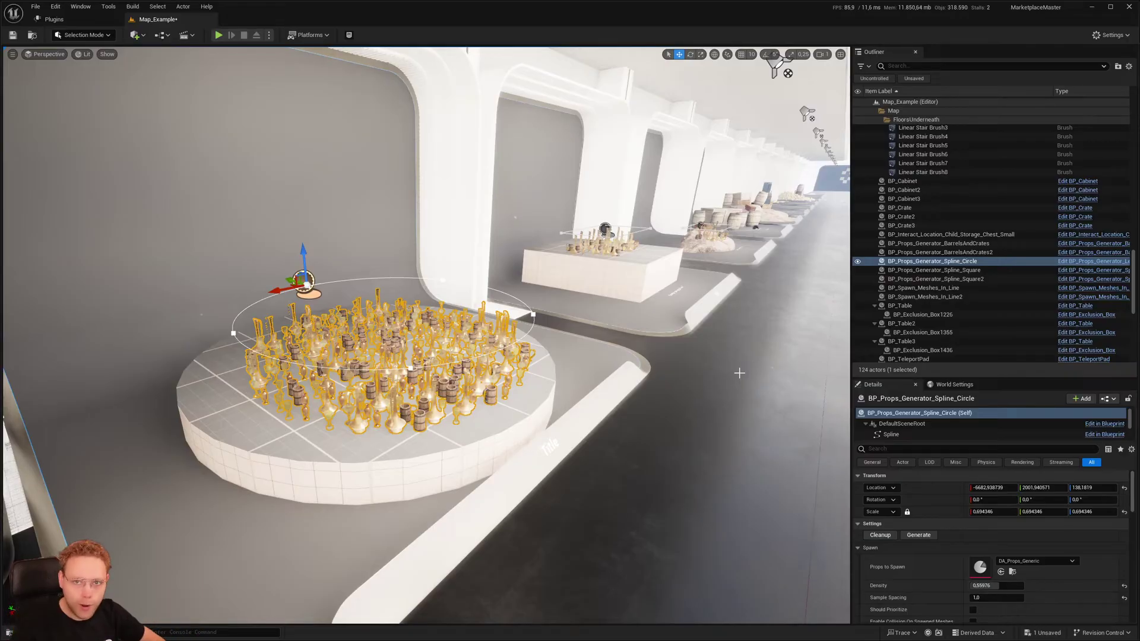
right_click_drag(741, 387, 745, 424)
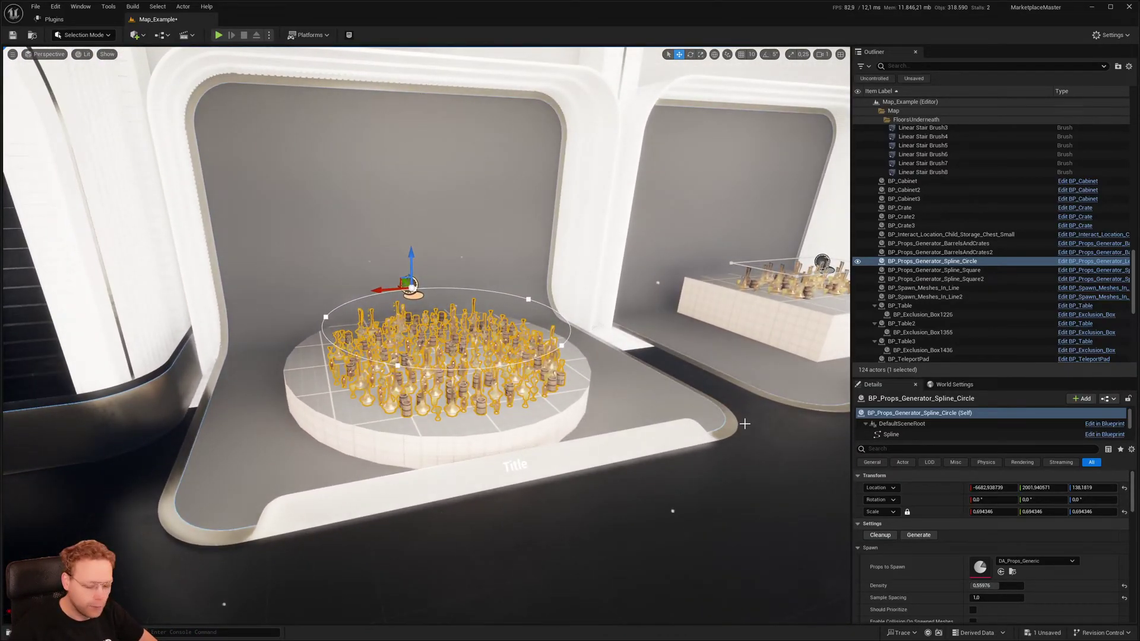
right_click_drag(669, 431, 713, 429)
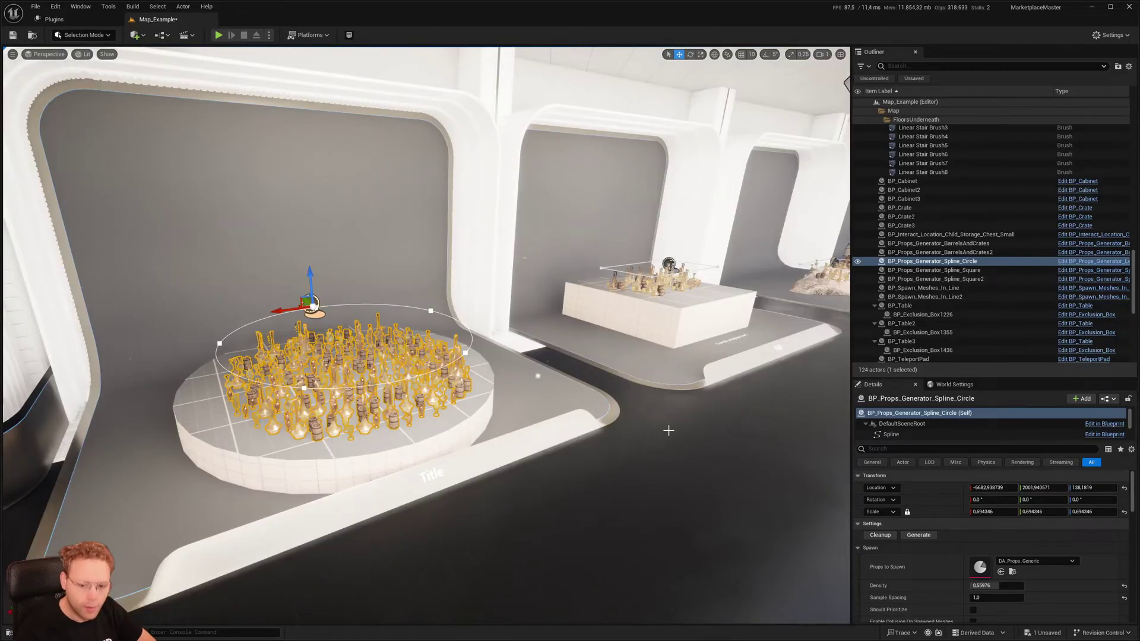
left_click(574, 484)
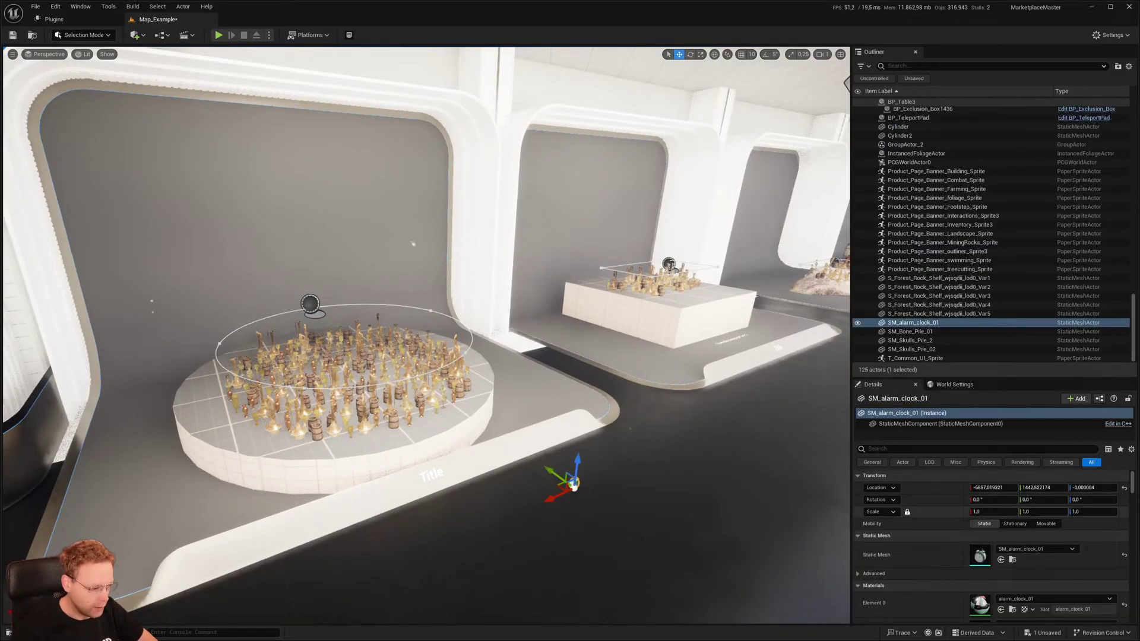
left_click_drag(1139, 356, 550, 507)
left_click_drag(1139, 380, 582, 495)
key("e")
key("w")
left_click_drag(560, 435, 464, 389)
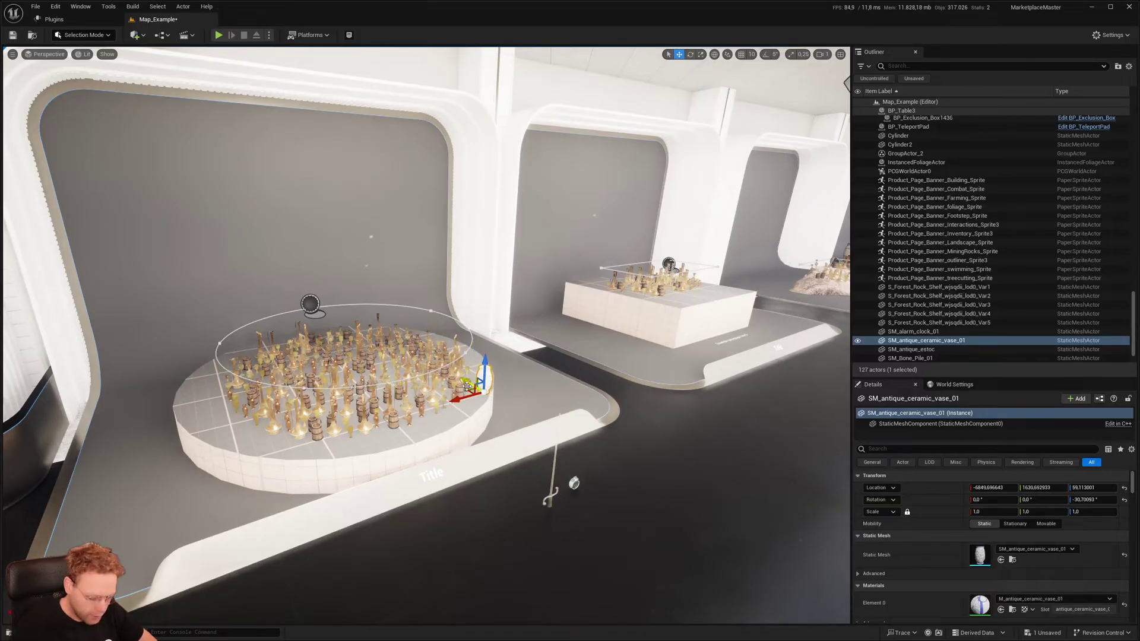
Step: Delete the hand-placed ceramic vase, antique estoc and alarm clock meshes
key("Delete")
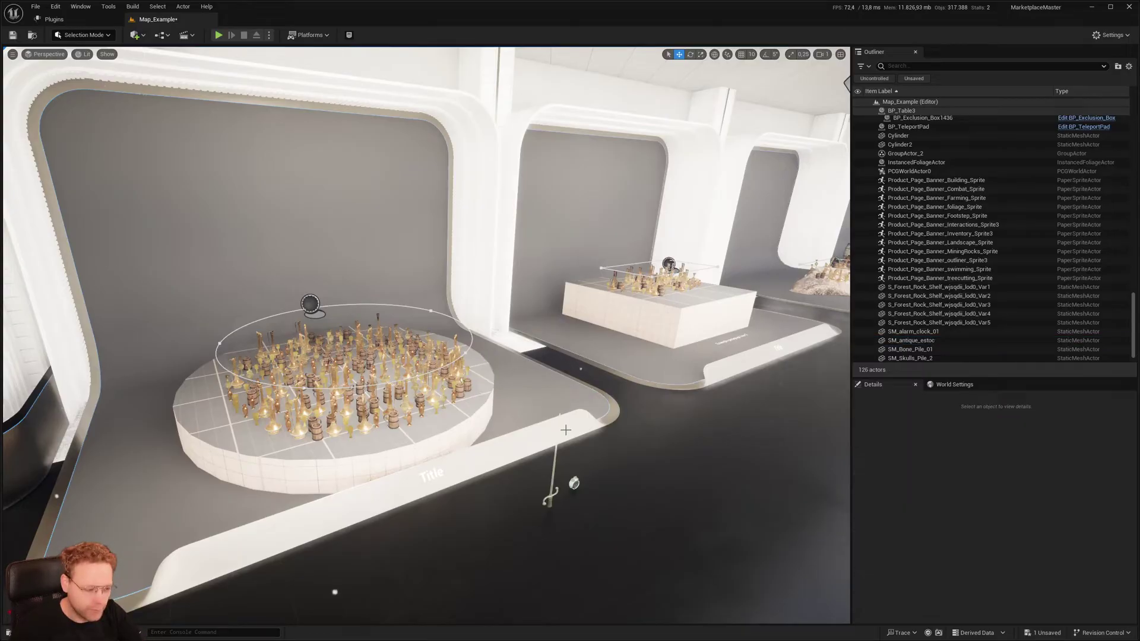
left_click(554, 499)
key("Delete")
left_click(574, 483)
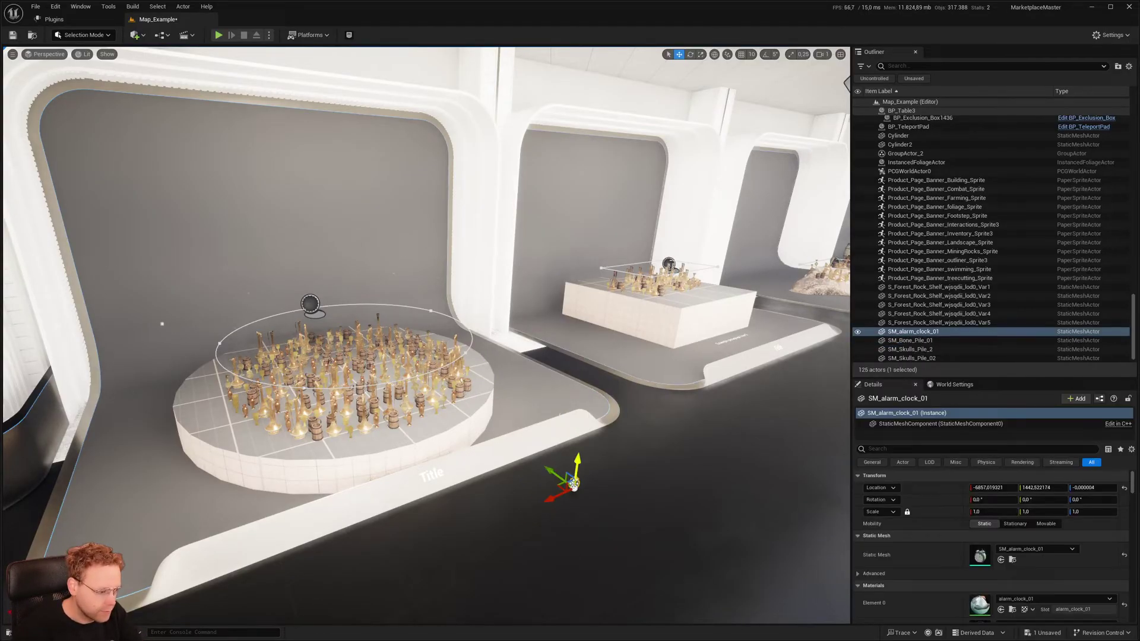
key("Delete")
Step: Scale the circular spline props generator on the round platform to about 0.717 along Y
key("w")
right_click_drag(578, 482, 526, 496)
scroll(578, 482, "down", 2)
key("e")
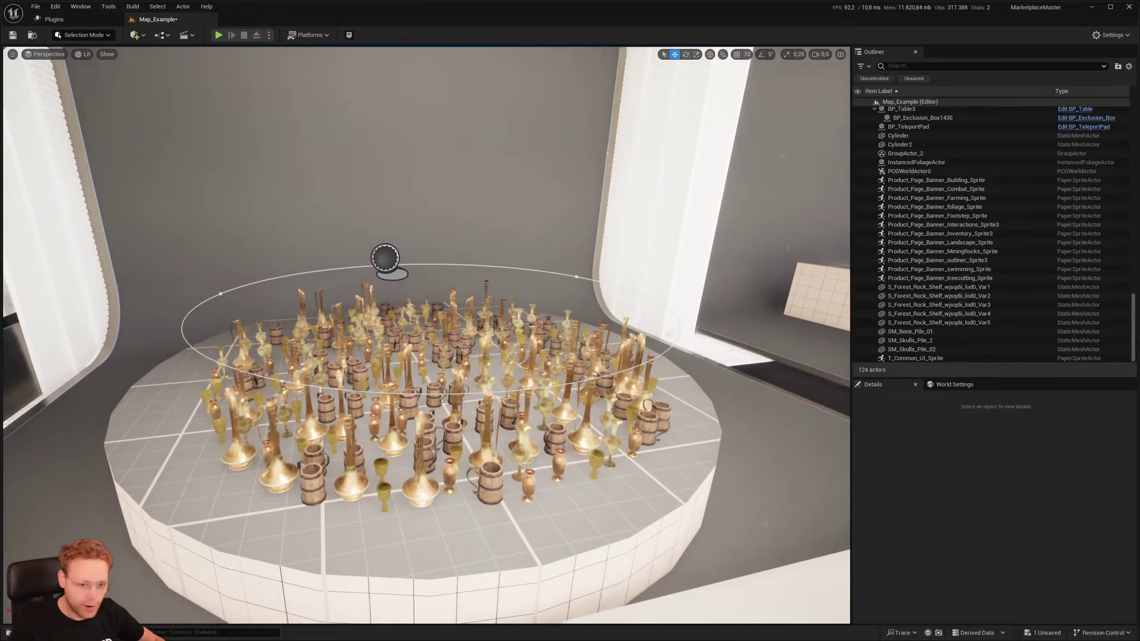
right_click_drag(422, 432, 424, 450)
key("s")
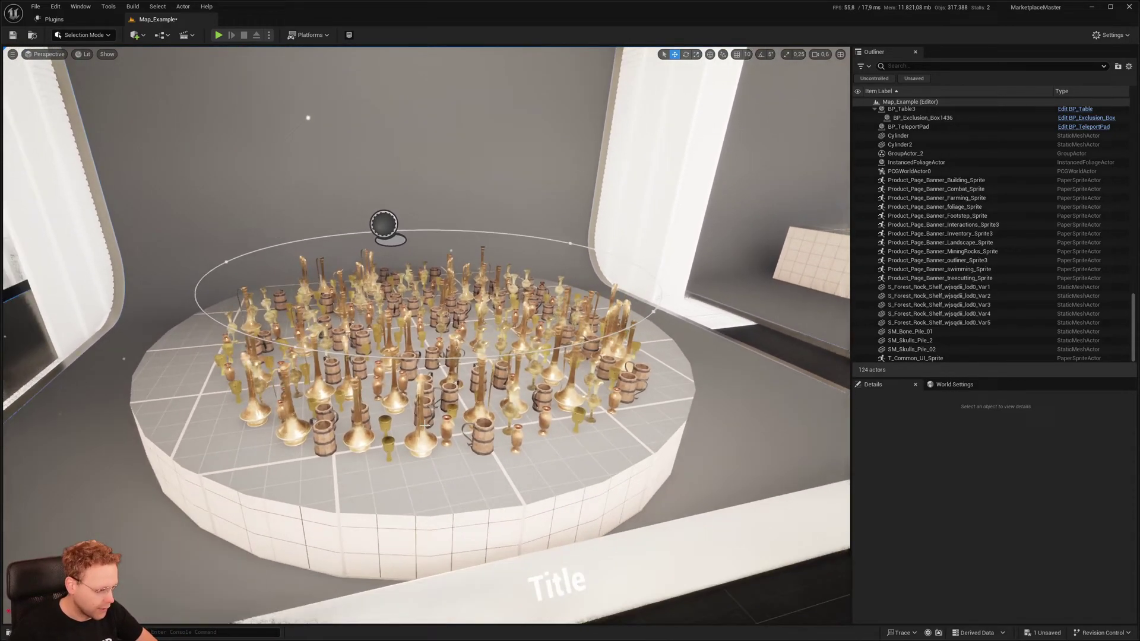
left_click(413, 370)
key("e")
right_click_drag(414, 369, 435, 399)
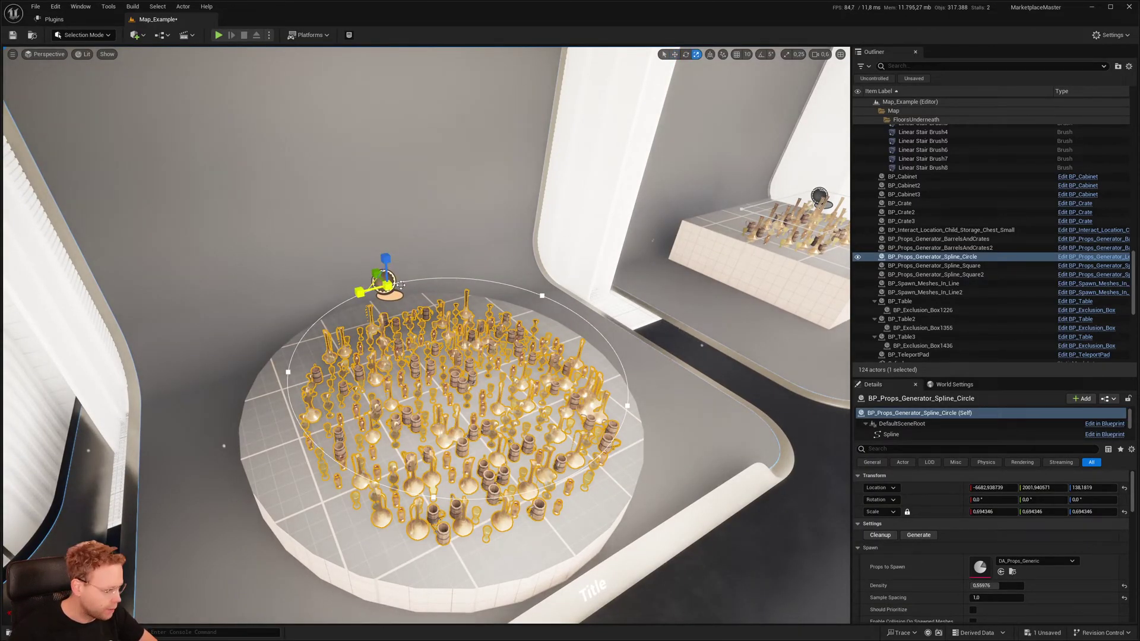
left_click_drag(376, 273, 380, 280)
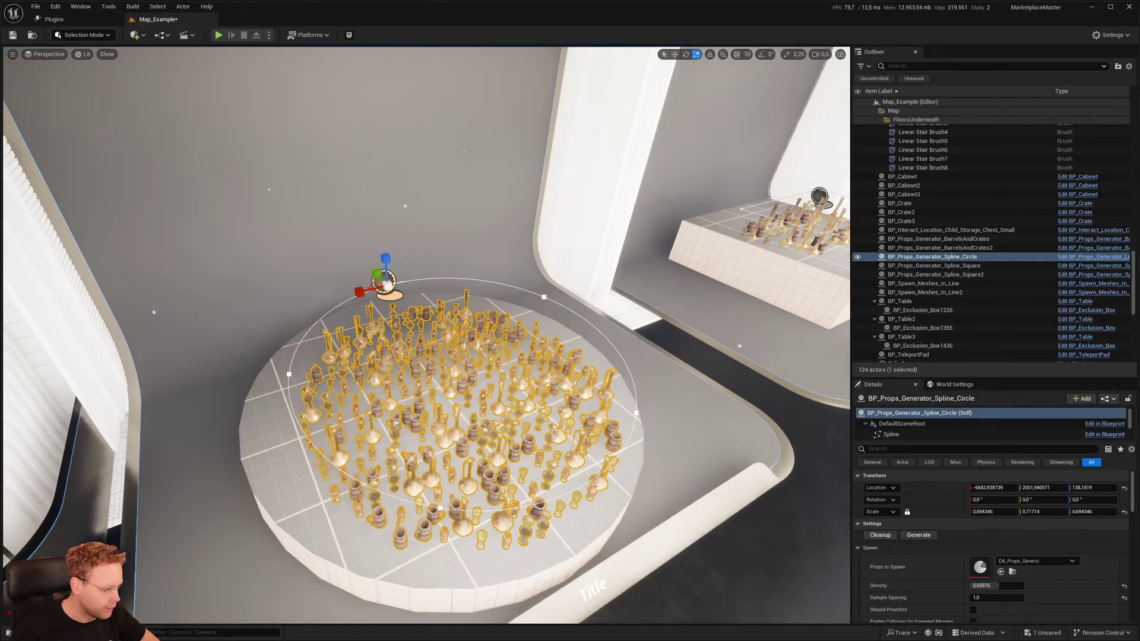
Step: Try the DA_Props_Candles and DA_Props_BarrelAndCrates data assets as the circular generator's props to spawn
right_click_drag(381, 280, 360, 273)
scroll(977, 512, "down", 2)
left_click(1063, 518)
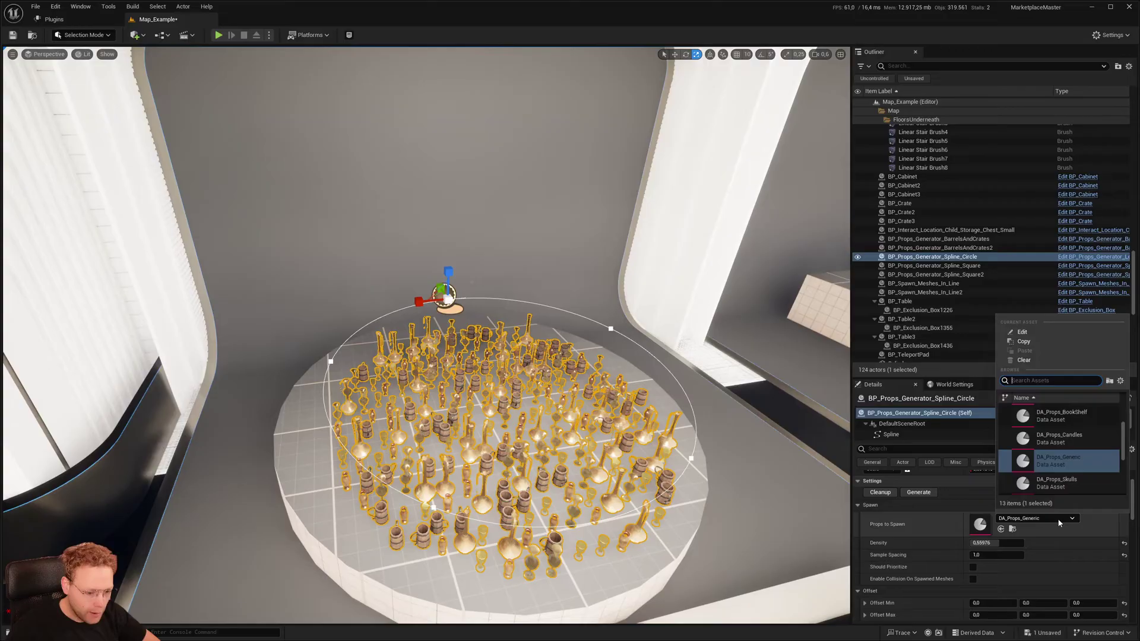
left_click(1063, 438)
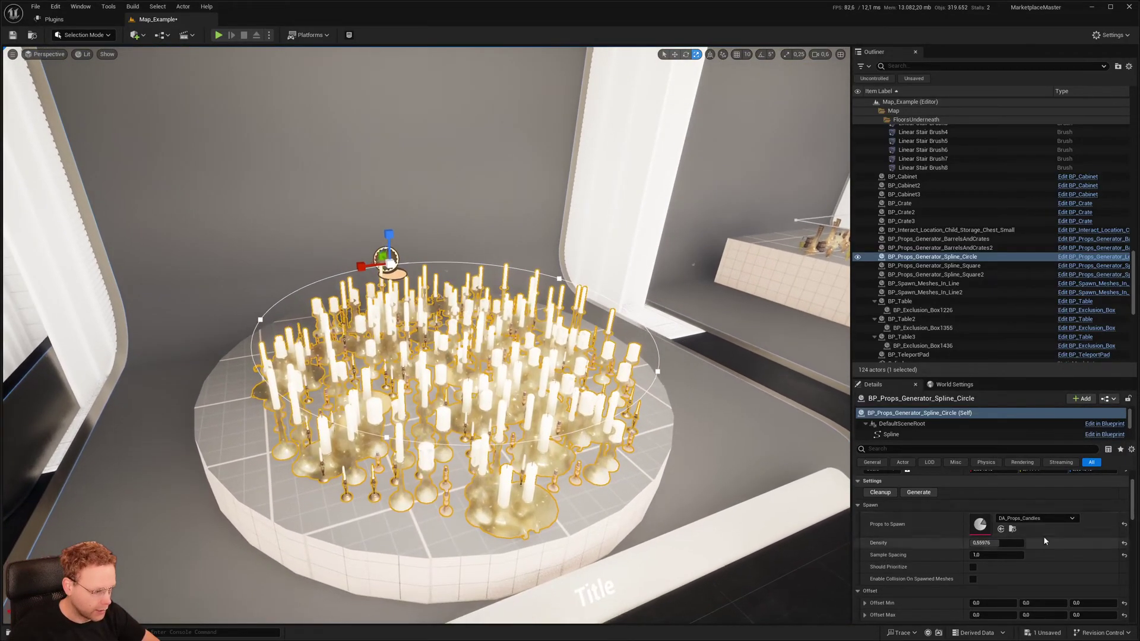
left_click(1045, 519)
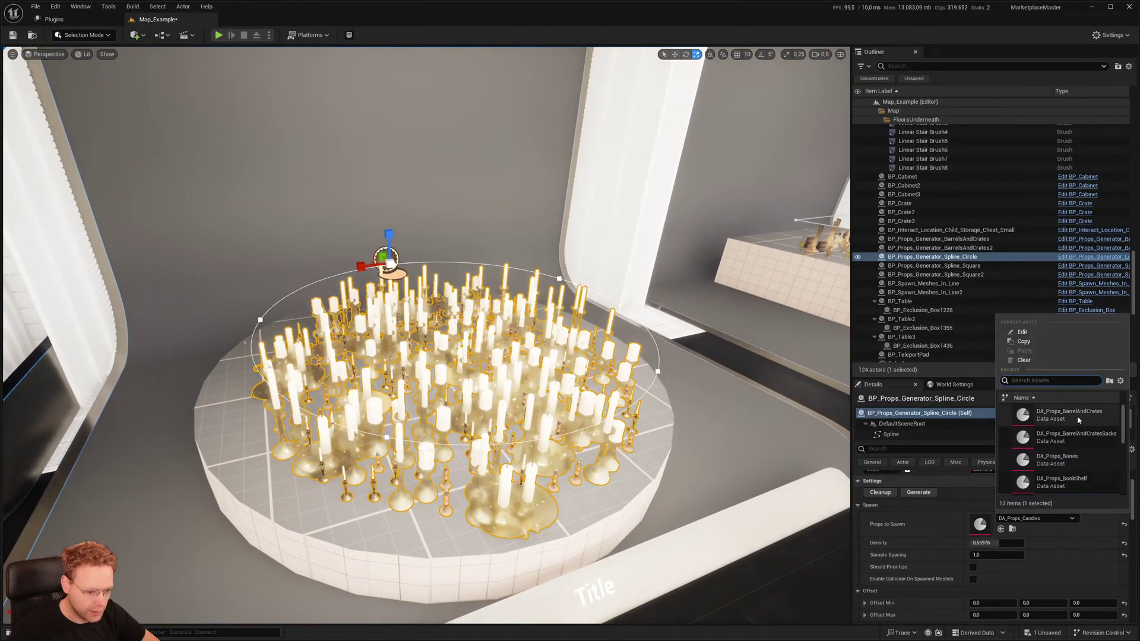
left_click(1078, 416)
Step: Try the DA_Props_BookShelf and DA_Props_Bones data assets as the circular generator's props to spawn
left_click(1051, 519)
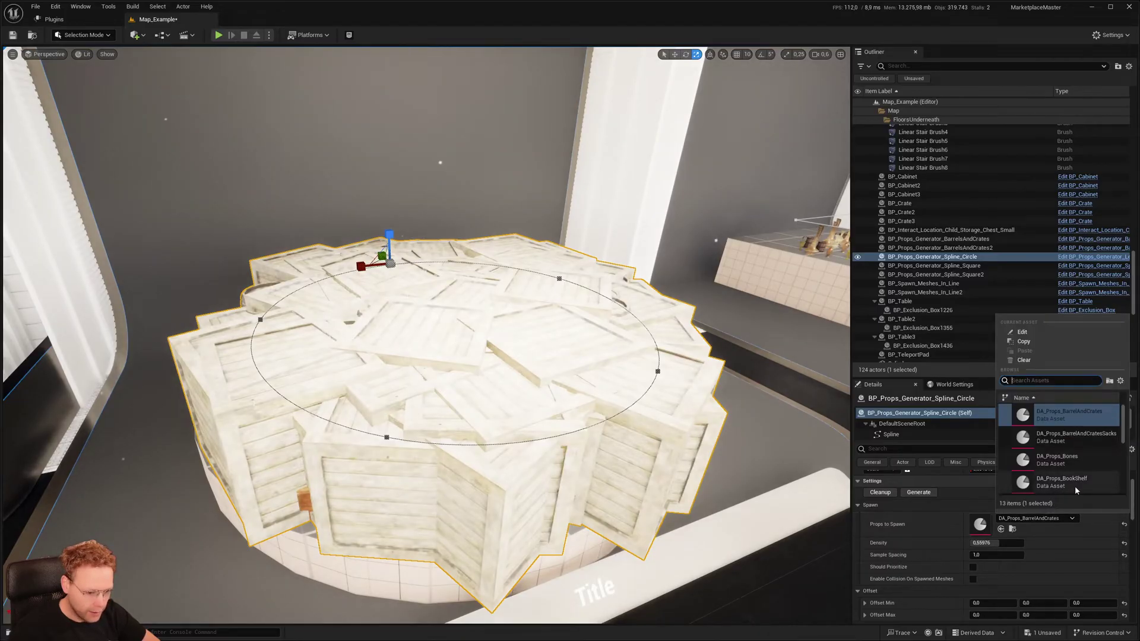
left_click(1075, 482)
left_click(1062, 516)
left_click(1058, 459)
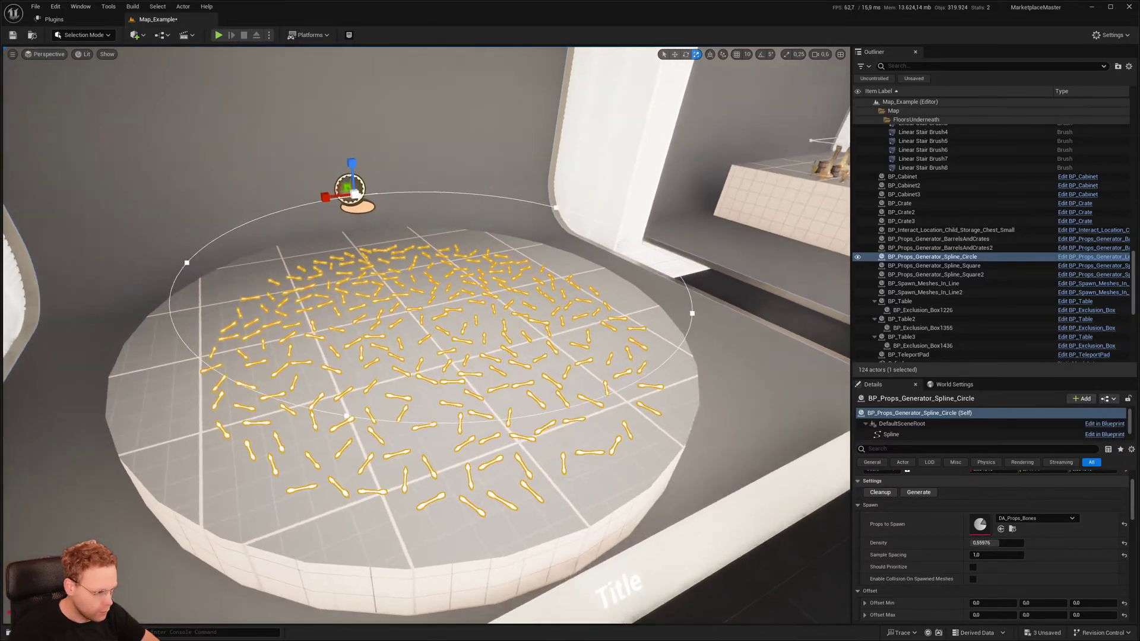
Step: Reset the circular generator's props to spawn to the default DA_Props_Generic
key("w")
right_click_drag(535, 333, 520, 330)
key("s")
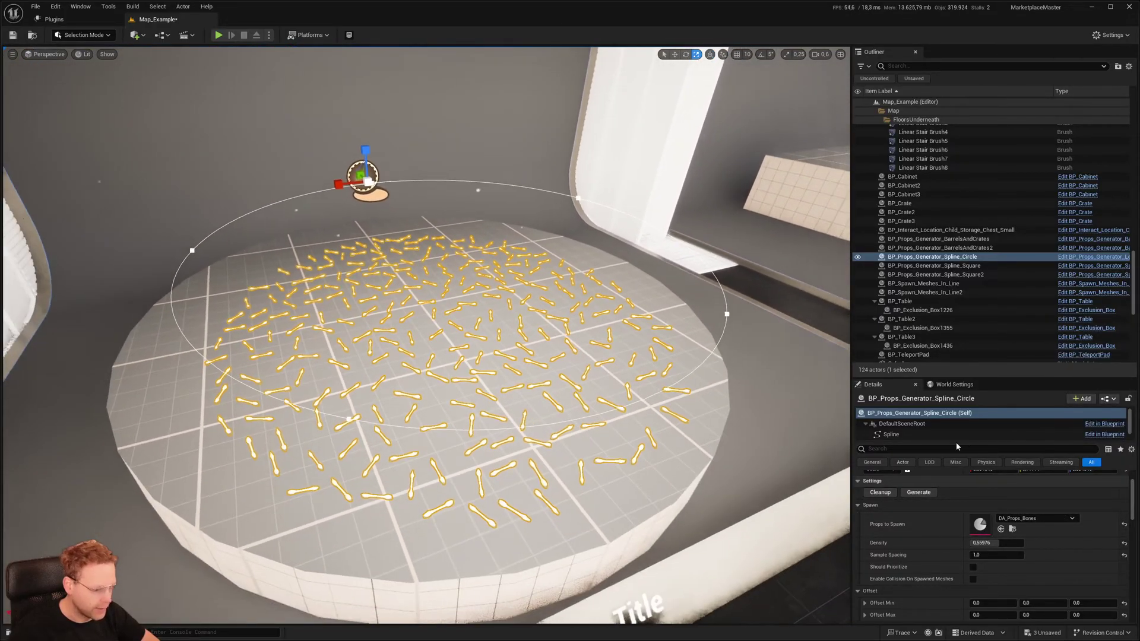
left_click(1039, 519)
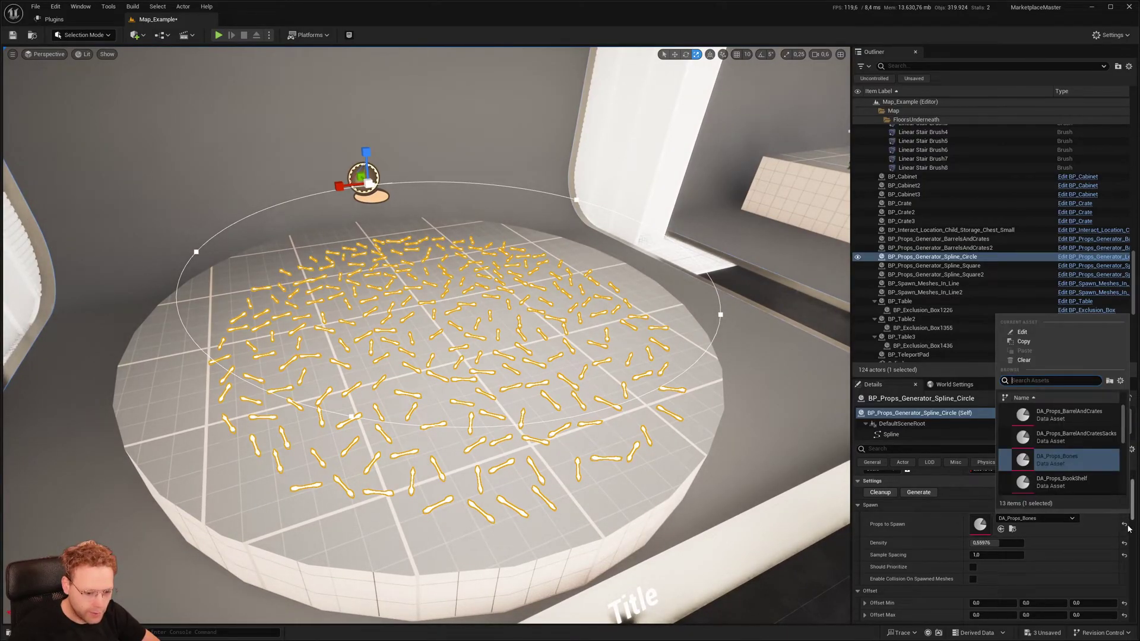
left_click(1125, 525)
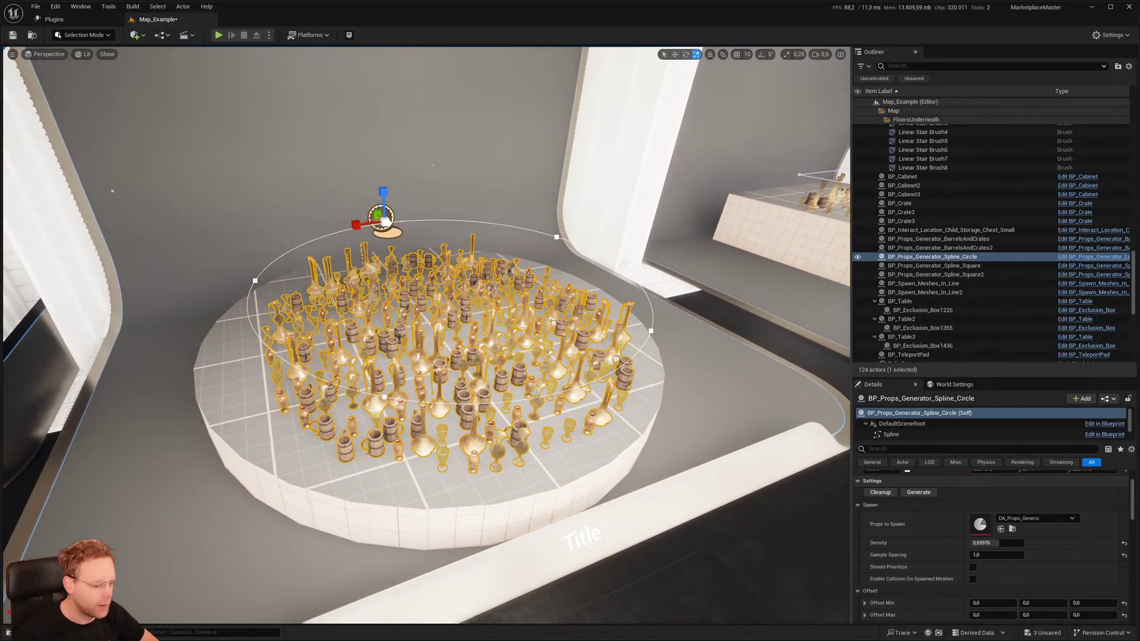
Step: Set the circular generator's X offset range to a minimum of -50 and a maximum of 50
right_click_drag(593, 356, 623, 313)
scroll(923, 552, "down", 2)
scroll(957, 514, "down", 2)
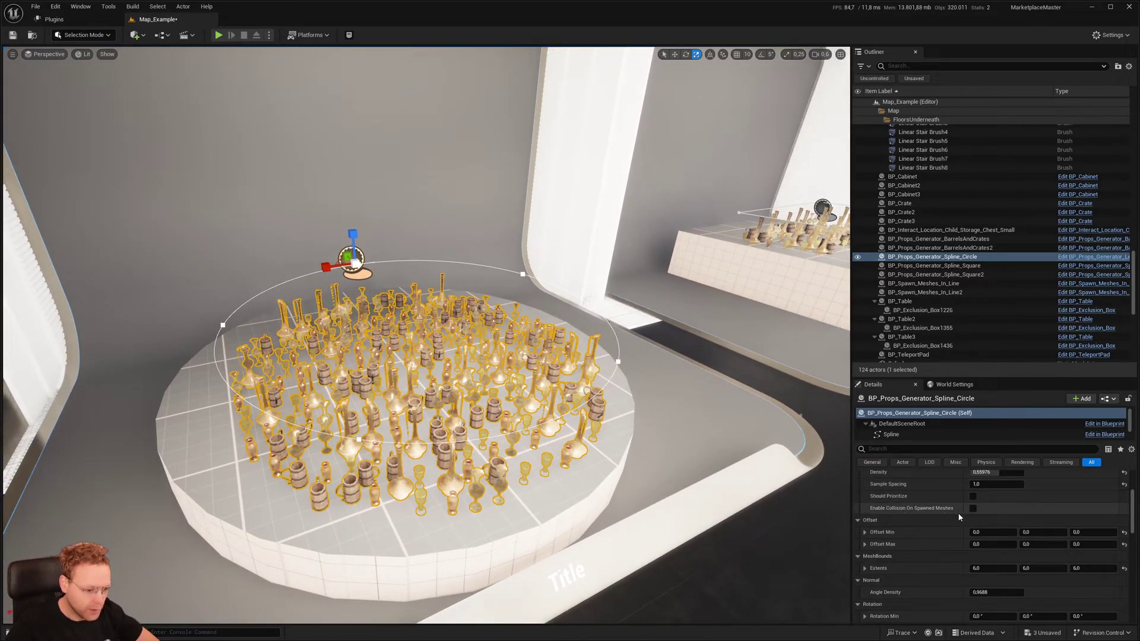
scroll(962, 511, "down", 2)
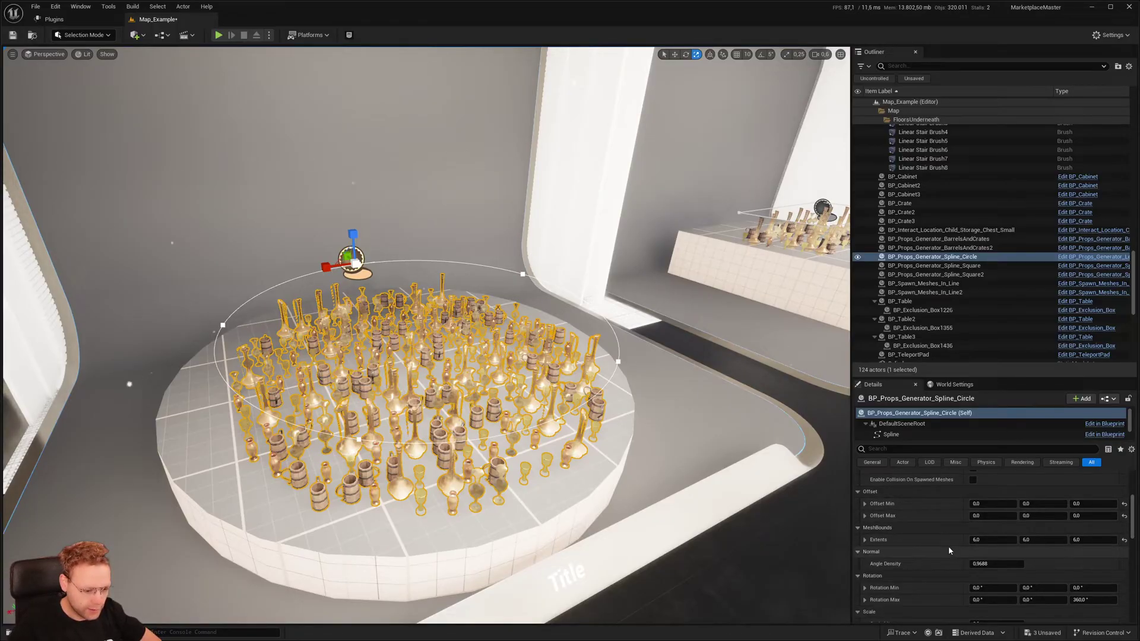
scroll(949, 546, "up", 1)
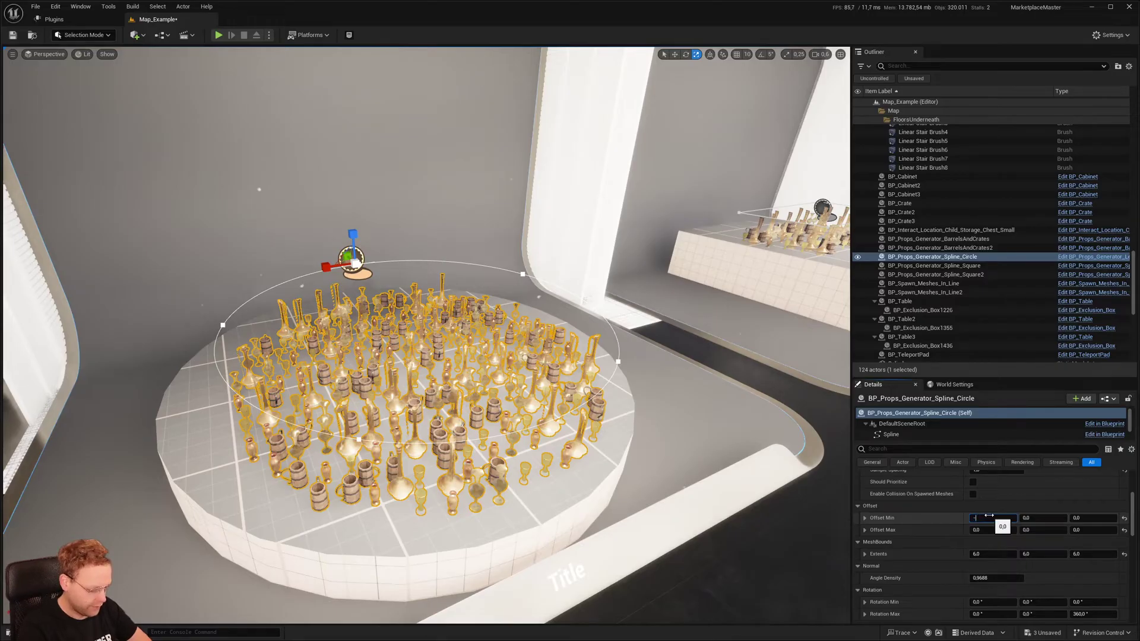
key("Tab")
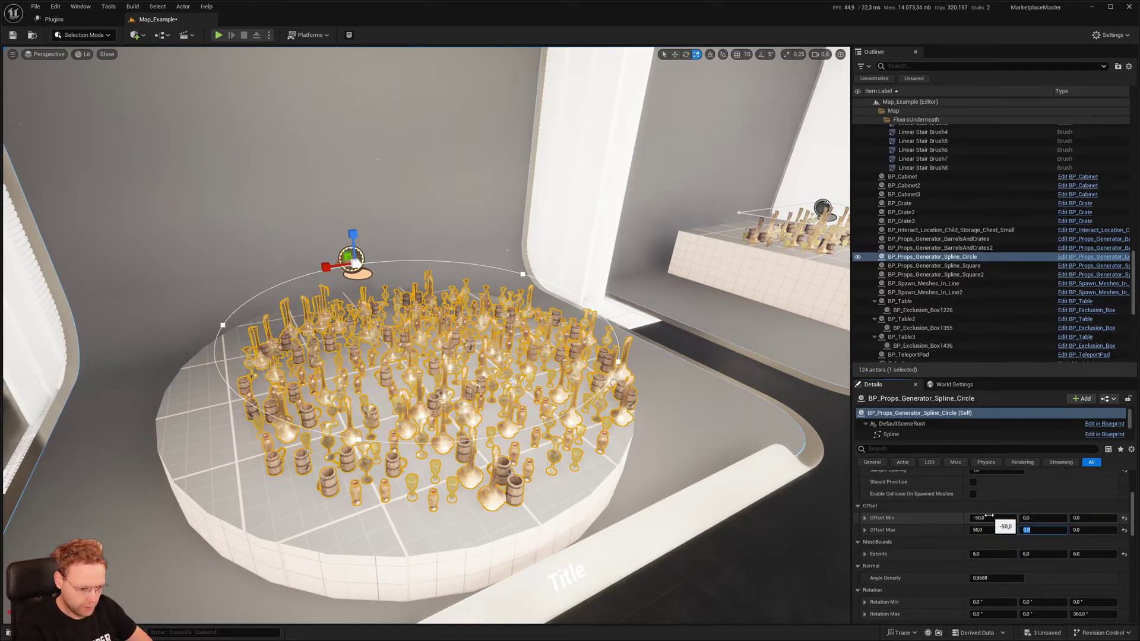
Step: Set the circular generator's Y offset range to a minimum of -50 and a maximum of 50
mouse_move(662, 428)
right_mouse_down()
mouse_move(652, 436)
mouse_move(661, 426)
right_mouse_up()
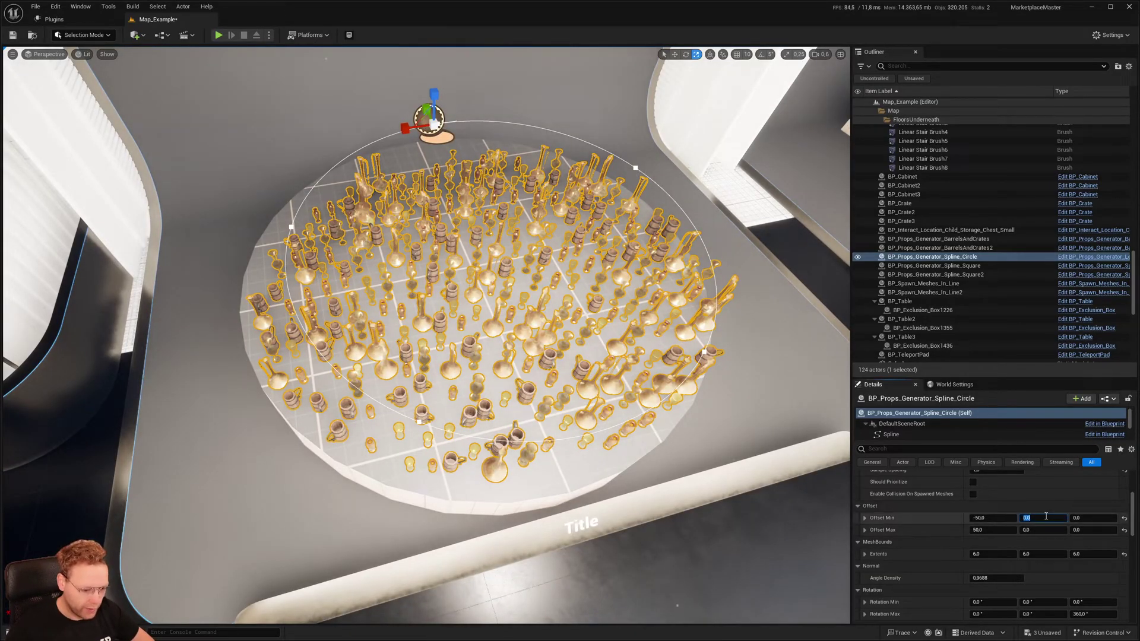
key("Tab")
key("Tab")
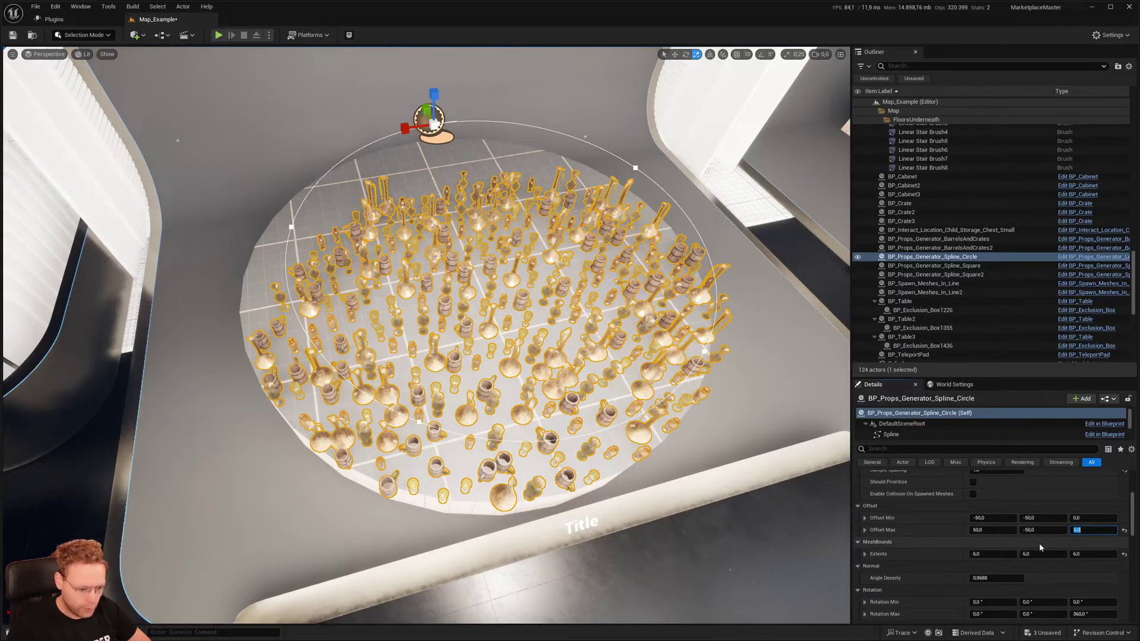
left_click(1046, 530)
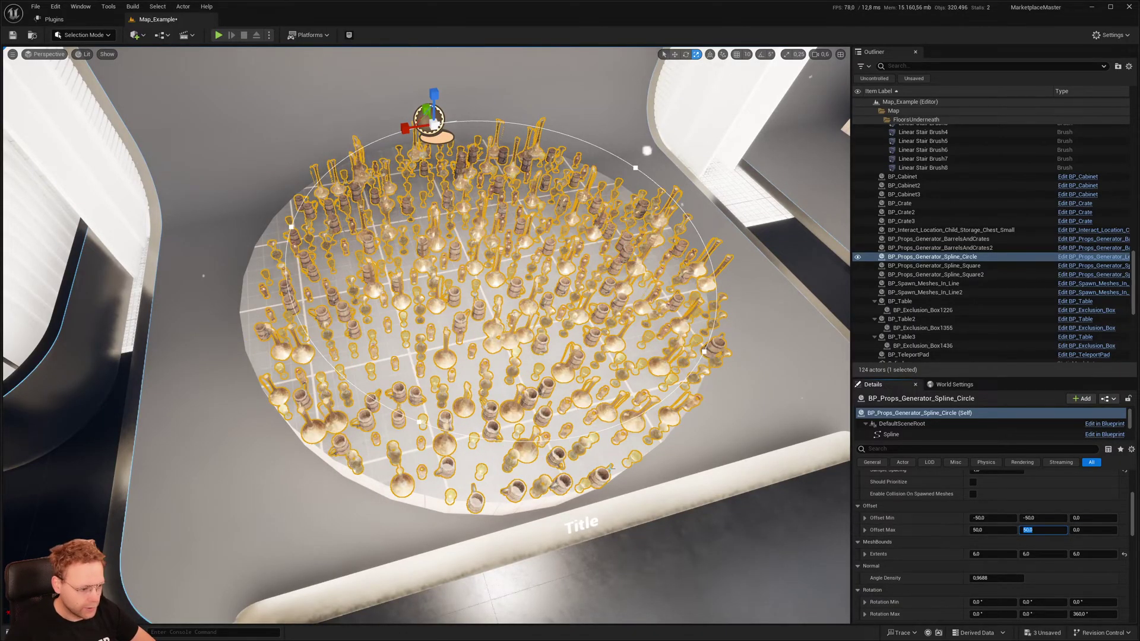
Step: Select the square spline props generator that covers the rock formation, BP_Props_Generator_Spline_Square2
key("s")
right_click_drag(644, 150, 627, 106)
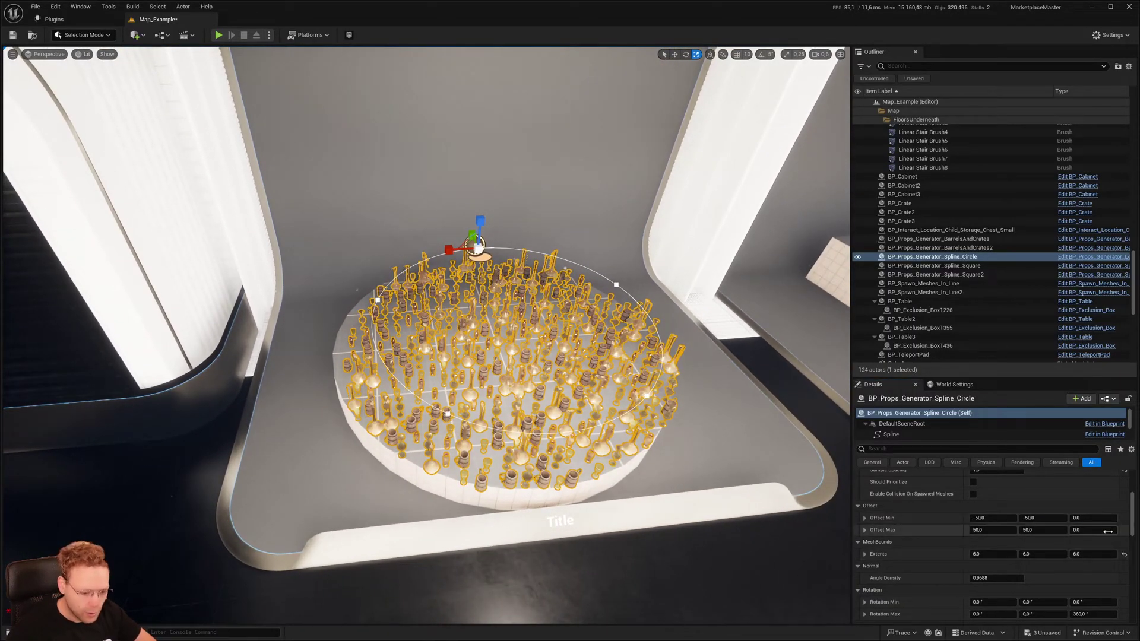
mouse_move(719, 362)
right_mouse_down()
mouse_move(825, 350)
mouse_move(772, 303)
mouse_move(665, 326)
mouse_move(733, 359)
right_mouse_up()
key("w")
key("w")
left_click(594, 440)
key("s")
right_click_drag(595, 440, 596, 415)
key("w")
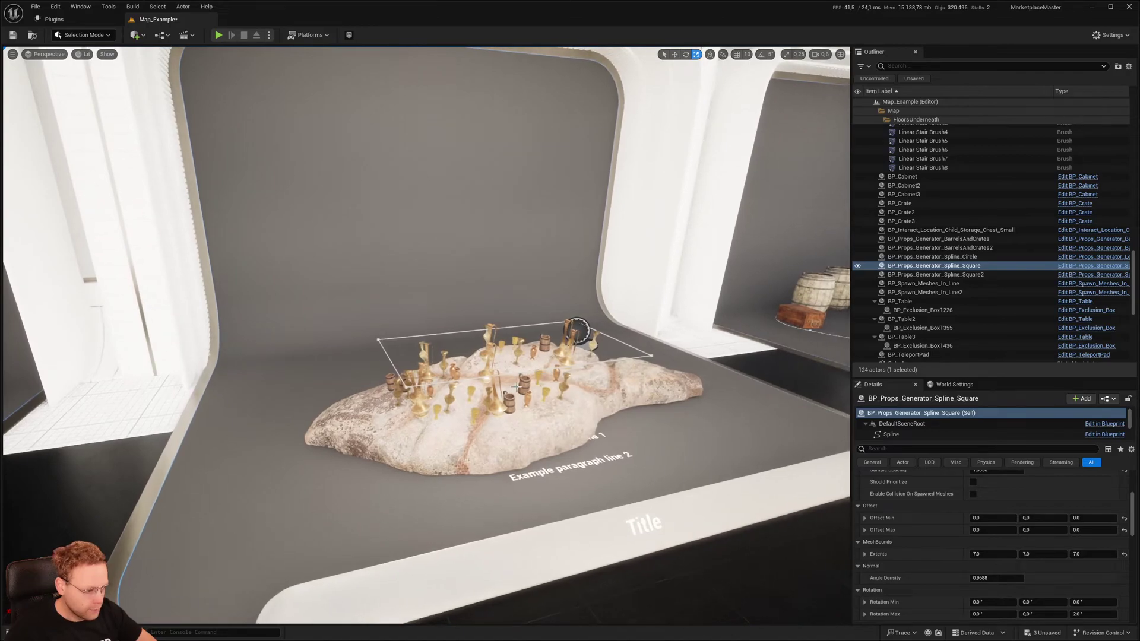
left_click(529, 388)
key("w")
mouse_move(537, 390)
right_mouse_down()
mouse_move(505, 390)
mouse_move(538, 391)
right_mouse_up()
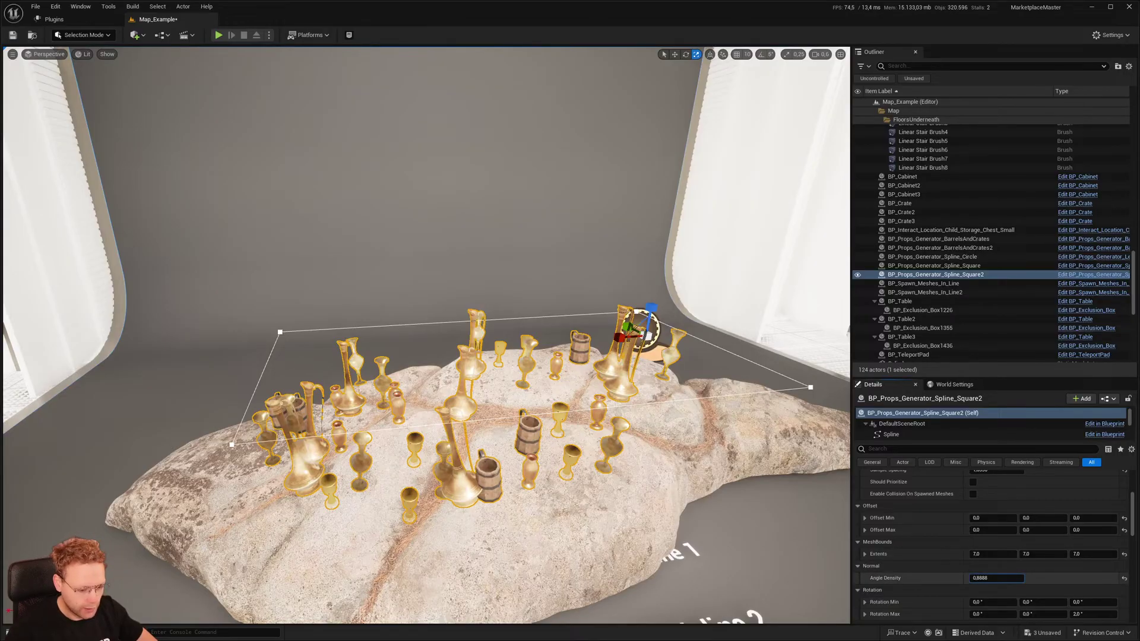
Step: Adjust the rock generator's Angle Density, trying 0.99 and 0.999 and settling on 0.9999
left_click_drag(996, 578, 981, 578)
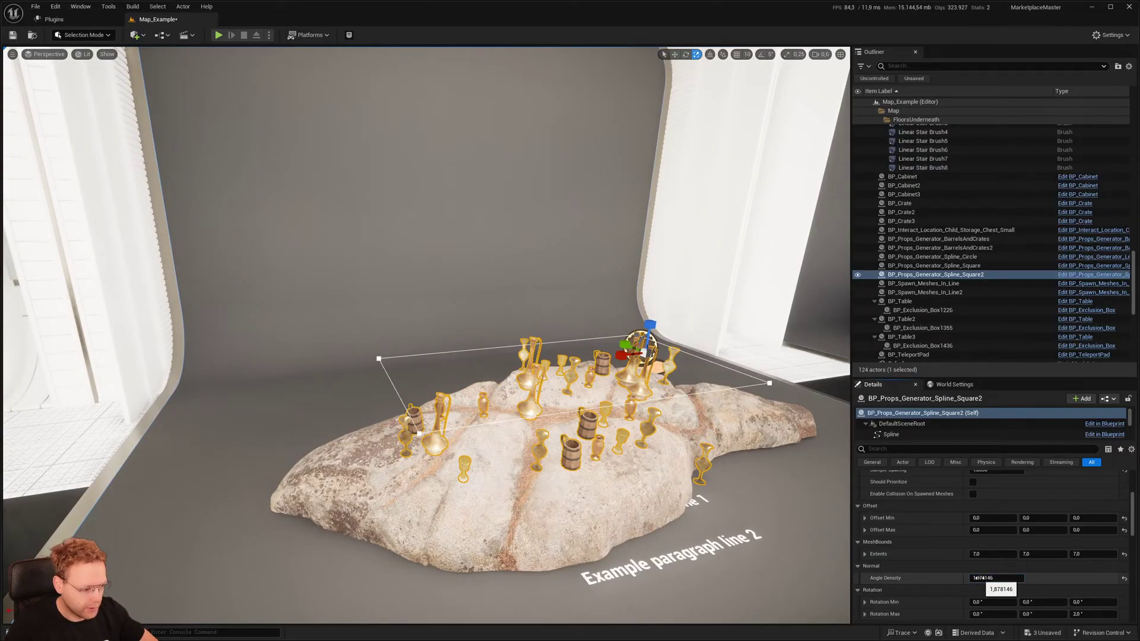
left_click_drag(989, 579, 1015, 579)
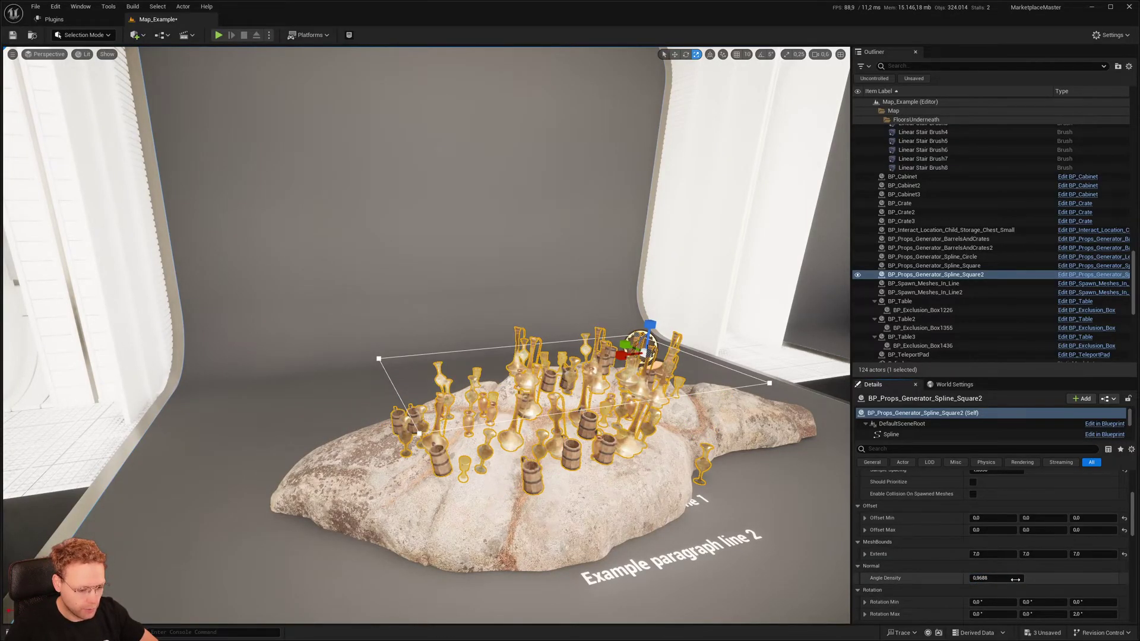
type("0,99")
key("Return")
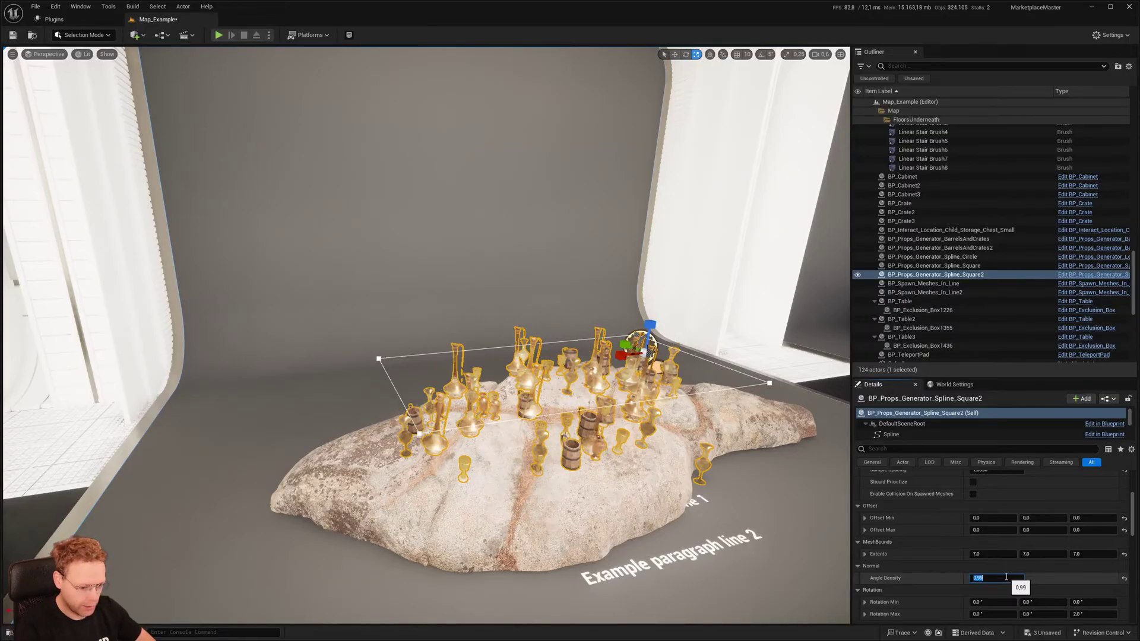
type("9")
key("Return")
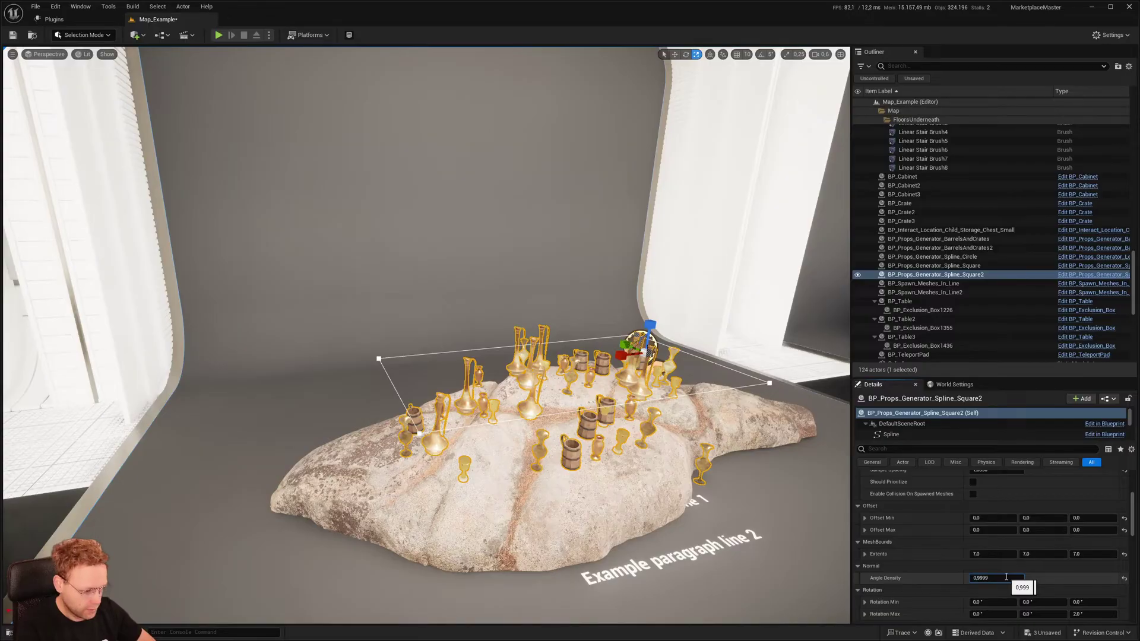
key("Return")
Step: Inspect the props on the rock and select the barrels-and-crates props generator in the neighbouring display
right_click_drag(683, 463, 799, 458)
key("a")
key("s")
key("w")
key("d")
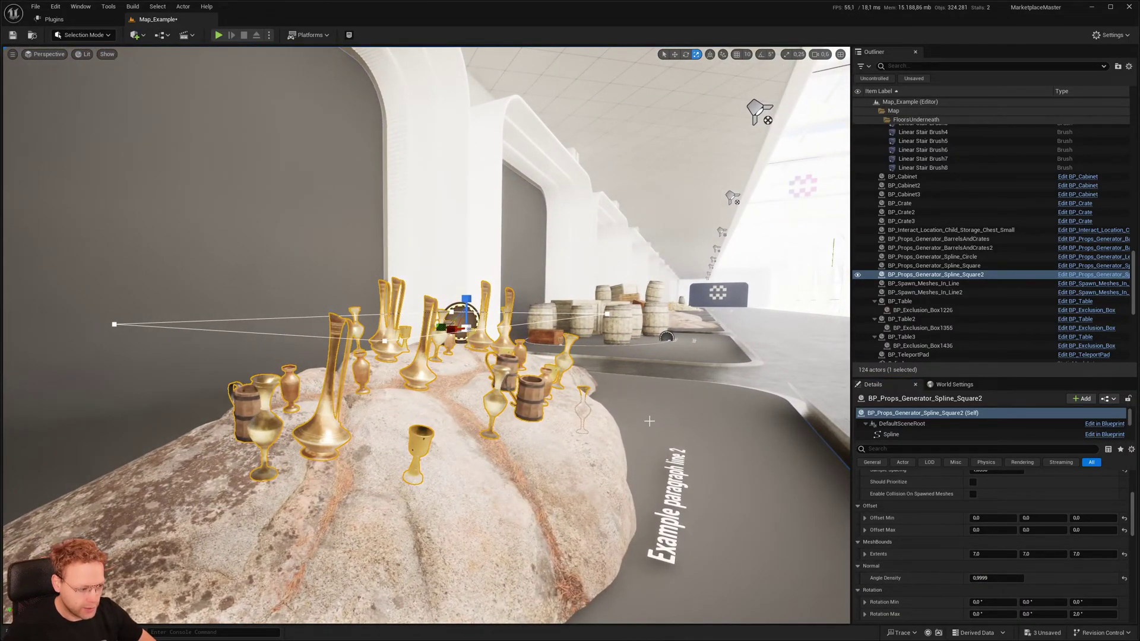
right_click_drag(649, 421, 683, 421)
left_click(590, 421)
key("d")
key("w")
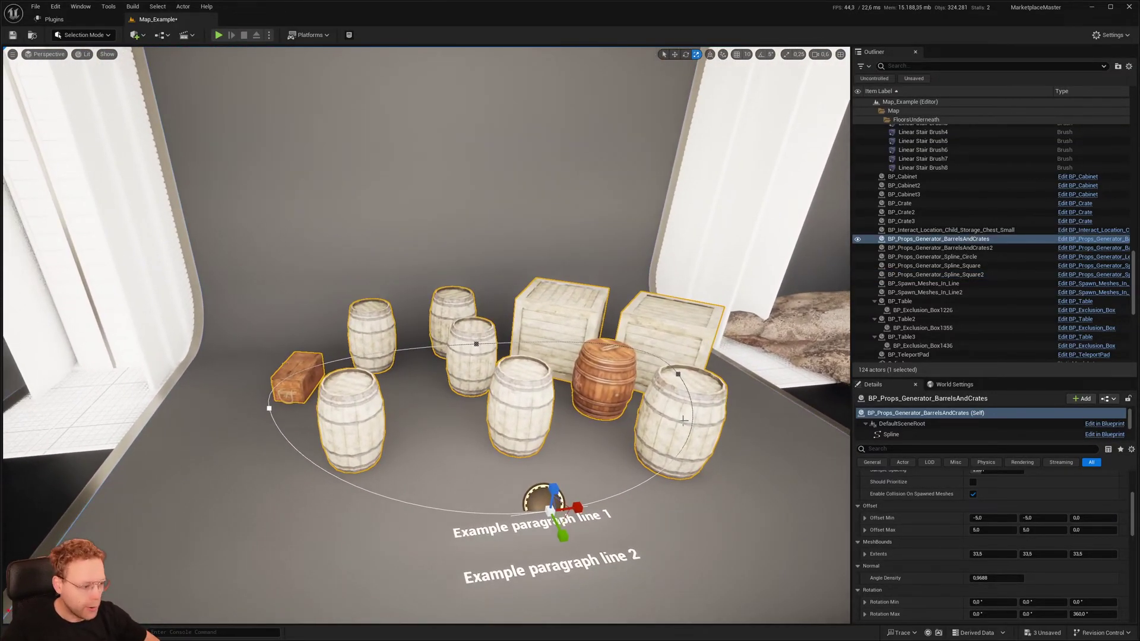
Step: Examine the barrels-and-crates generator's spawn, offset, mesh bounds and rotation settings
scroll(928, 522, "up", 3)
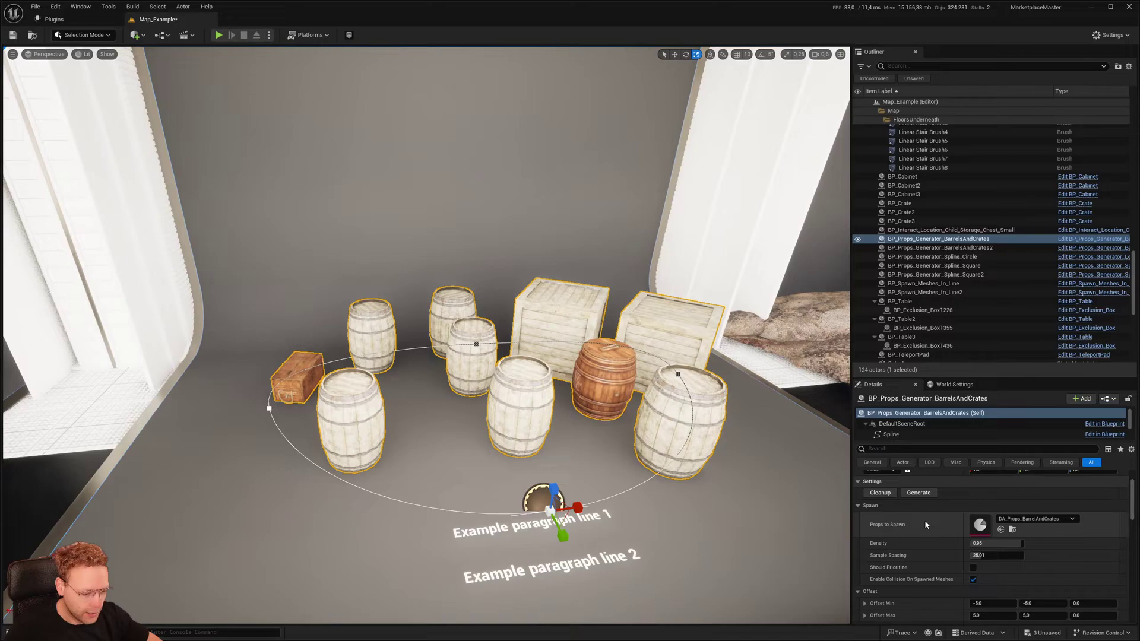
scroll(930, 542, "down", 3)
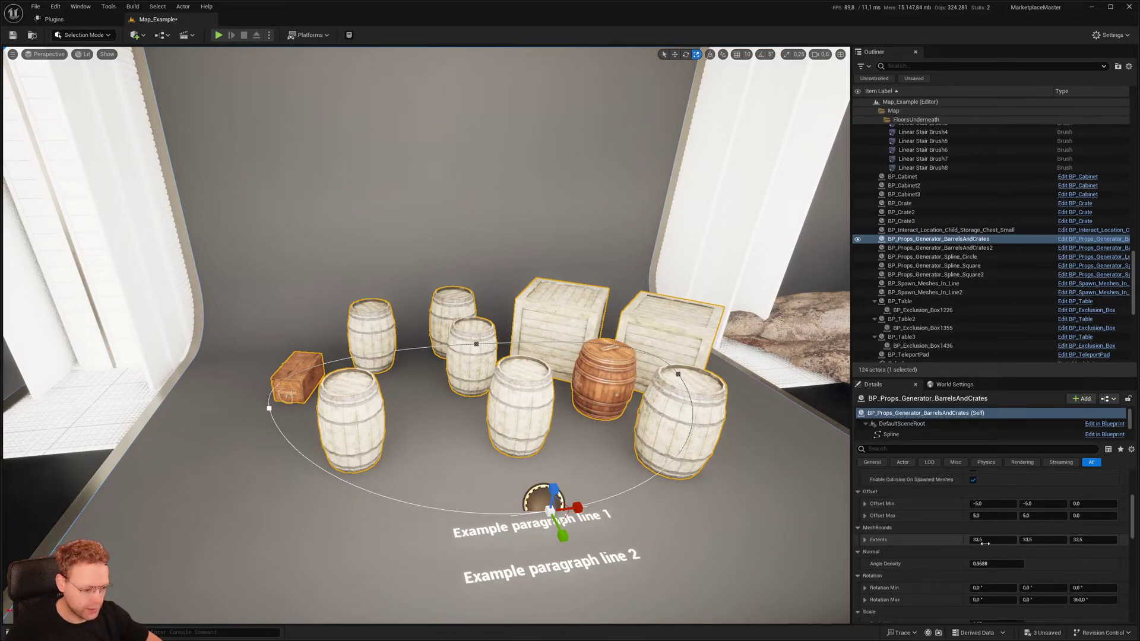
key("s")
right_click_drag(654, 503, 671, 473)
Step: Select the first wooden table in the row of tables, BP_Table
key("w")
key("s")
key("s")
left_click_drag(467, 487, 471, 487)
right_click_drag(471, 487, 666, 482)
key("w")
key("s")
key("w")
key("s")
left_click(423, 410)
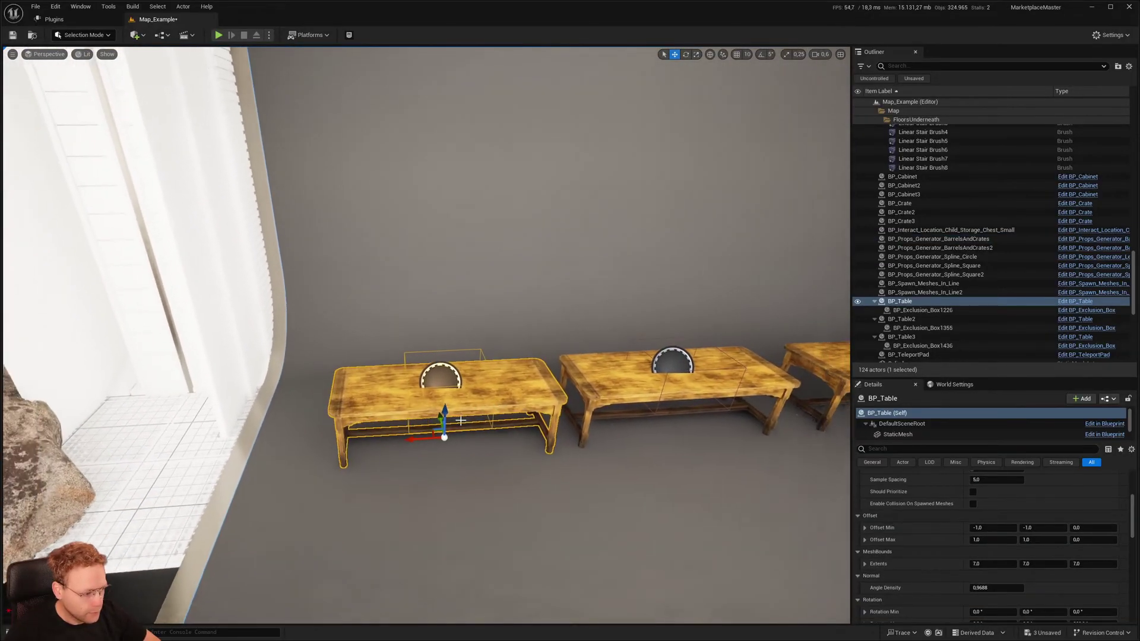
Step: Examine BP_Table's generator settings and inspect the tabletop where its props spawn
mouse_move(417, 436)
left_mouse_down()
mouse_move(406, 437)
mouse_move(416, 437)
left_mouse_up()
key("s")
mouse_move(473, 444)
right_mouse_down()
mouse_move(457, 444)
mouse_move(472, 444)
right_mouse_up()
key("w")
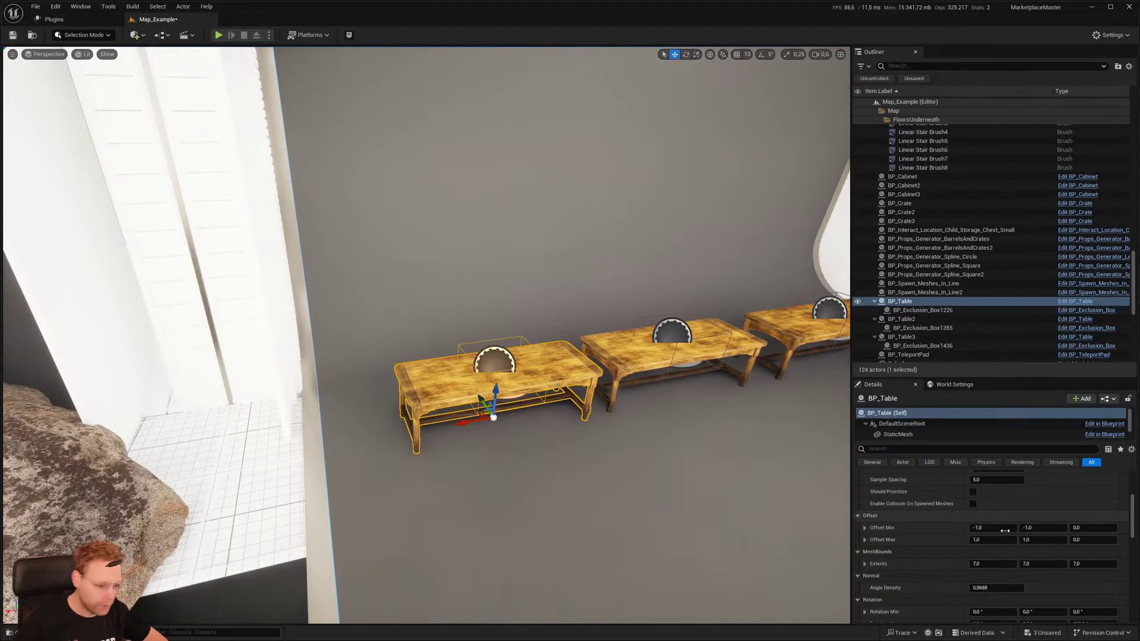
scroll(1006, 533, "up", 10)
mouse_move(606, 445)
right_mouse_down()
mouse_move(647, 374)
mouse_move(585, 437)
mouse_move(606, 439)
right_mouse_up()
key("d")
key("w")
right_click_drag(724, 486, 722, 486)
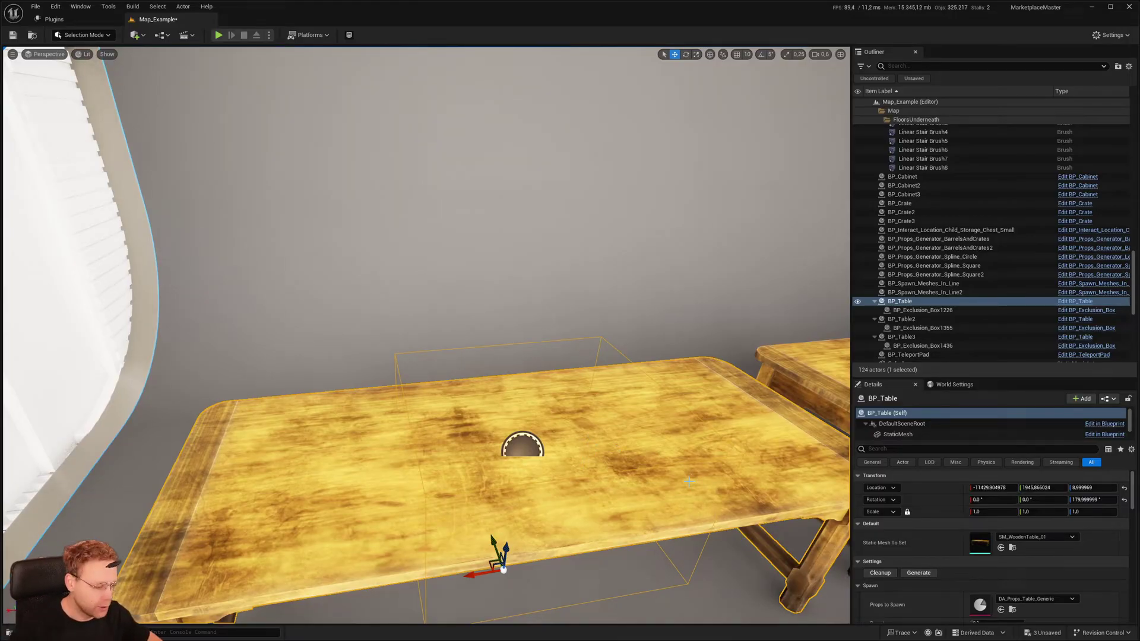
key("s")
right_click_drag(689, 482, 707, 483)
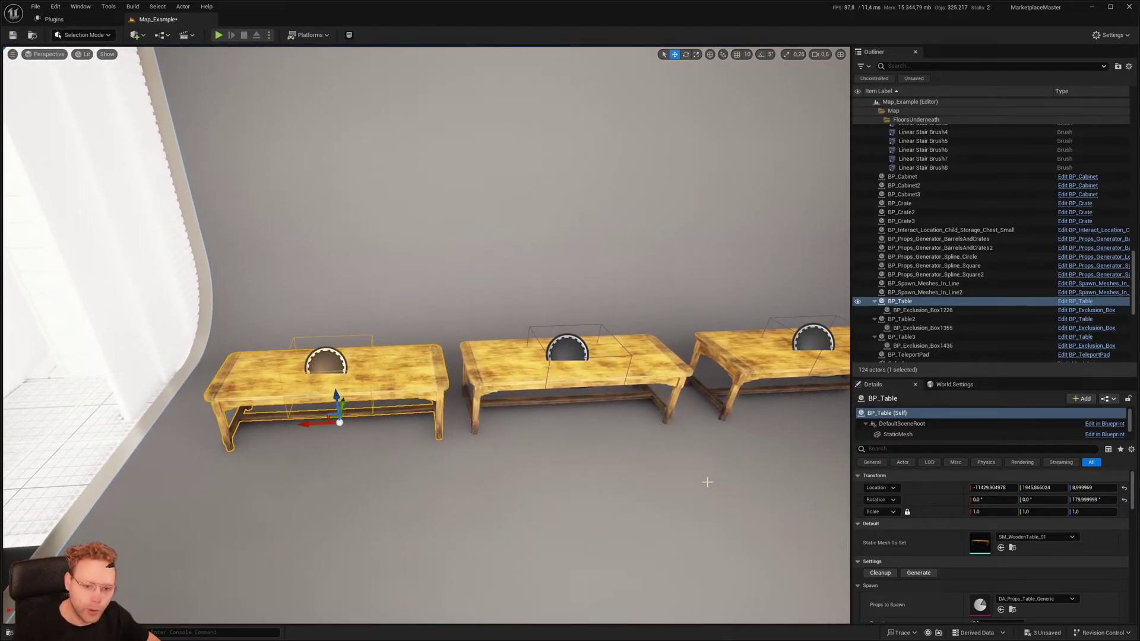
Step: Examine the skull piles in the neighbouring displays, from a distance and up close
right_click_drag(787, 459, 858, 450)
key("w")
key("s")
key("w")
key("w")
key("d")
key("s")
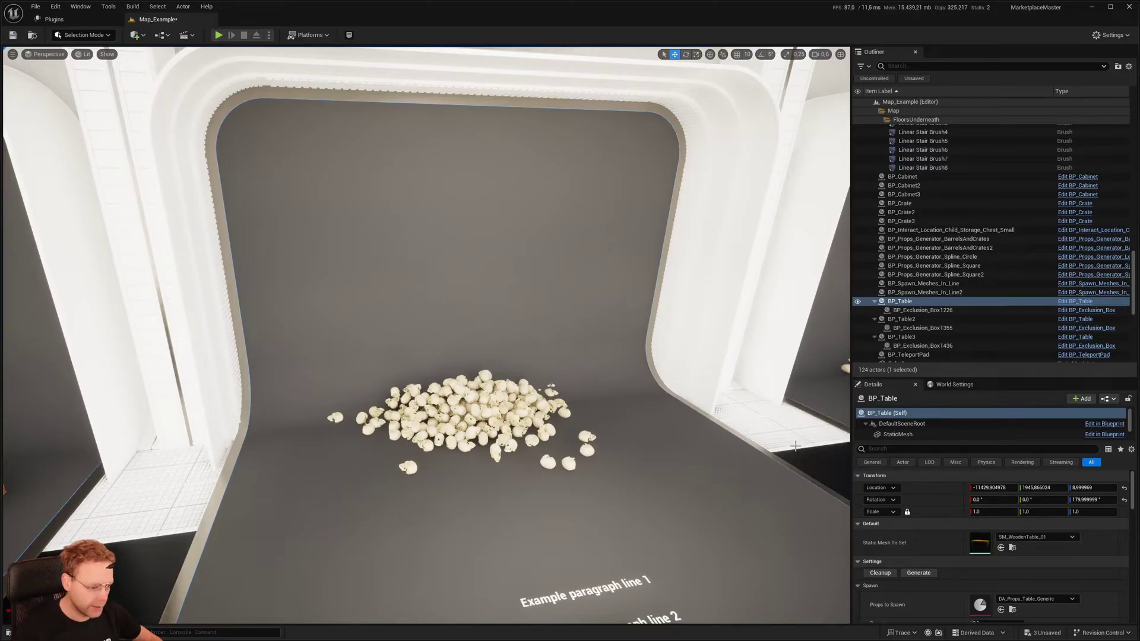
key("s")
right_click_drag(796, 446, 789, 445)
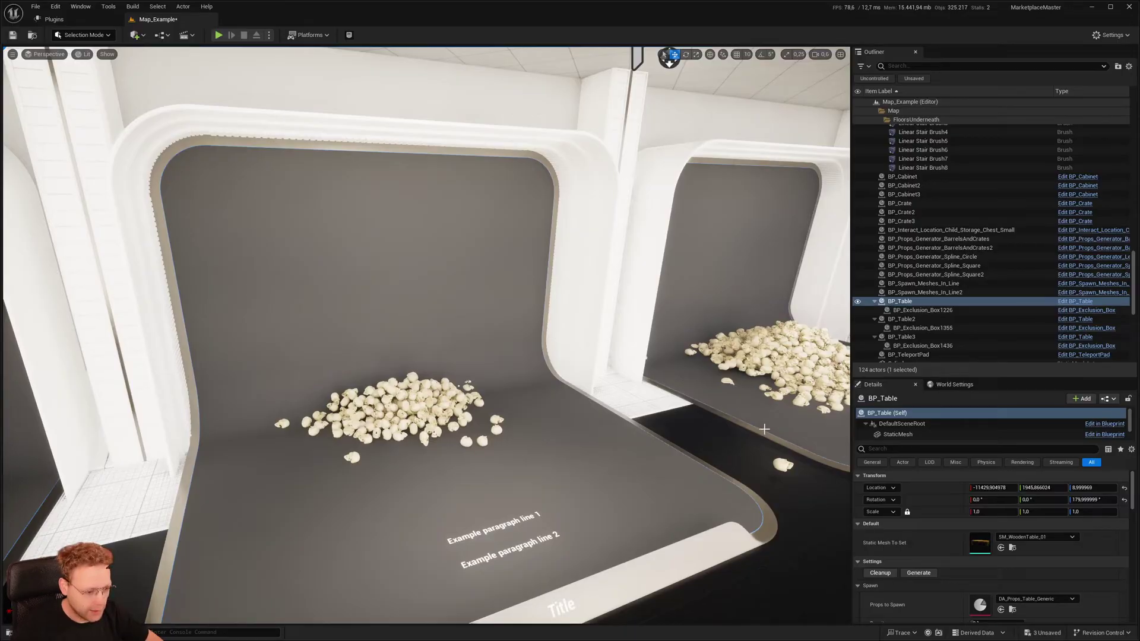
key("w")
right_click_drag(764, 429, 778, 421)
key("d")
key("w")
key("w")
key("s")
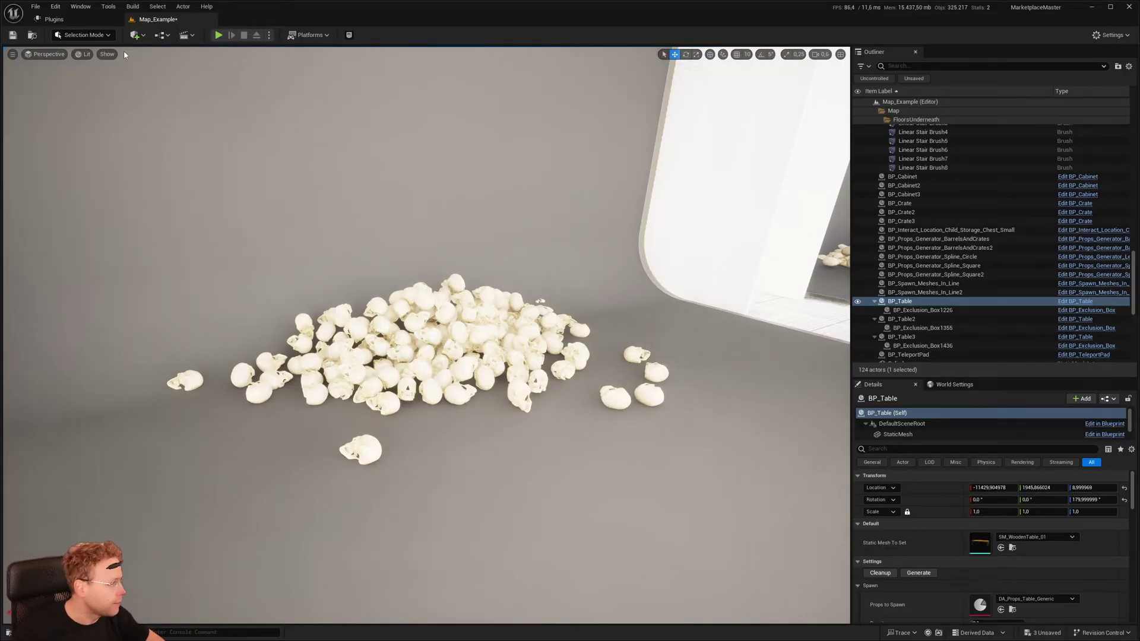
Step: Switch to Scriptable Tools Mode and start the Physics Drop tool facing the small skull pile
left_click(95, 35)
left_click(95, 124)
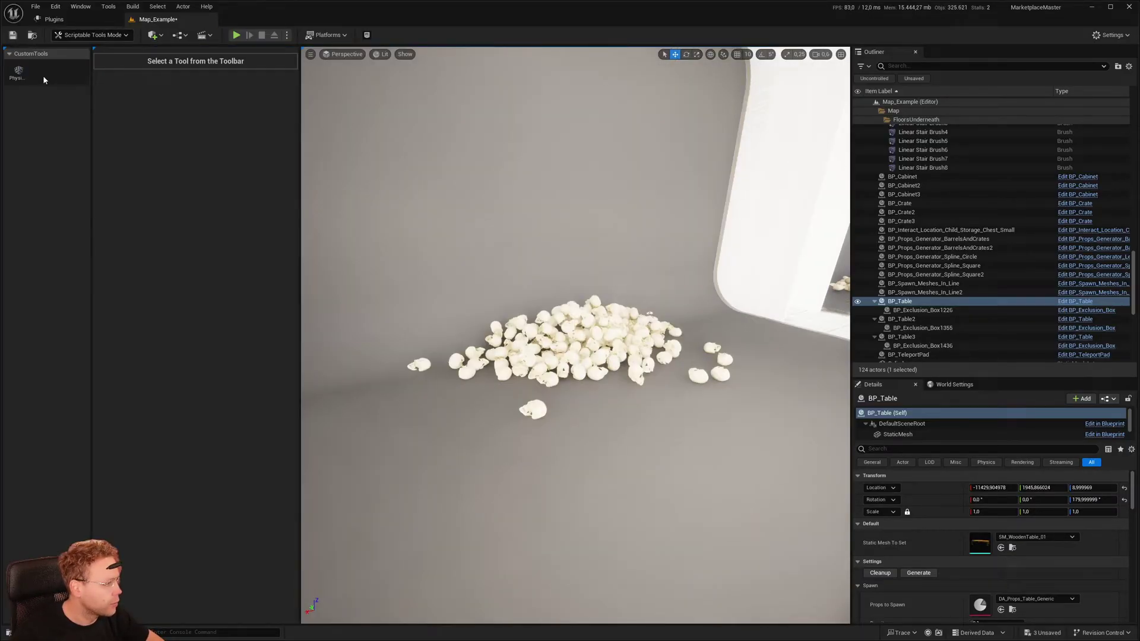
left_click(24, 73)
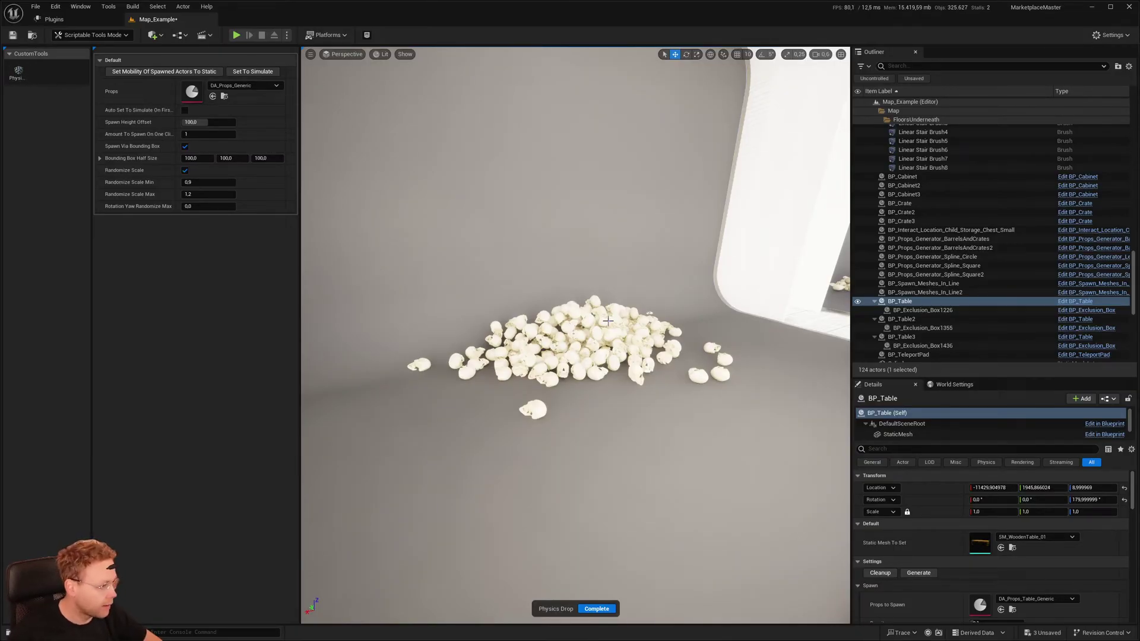
key("s")
mouse_move(481, 245)
right_mouse_down()
mouse_move(440, 245)
mouse_move(481, 246)
mouse_move(483, 230)
right_mouse_up()
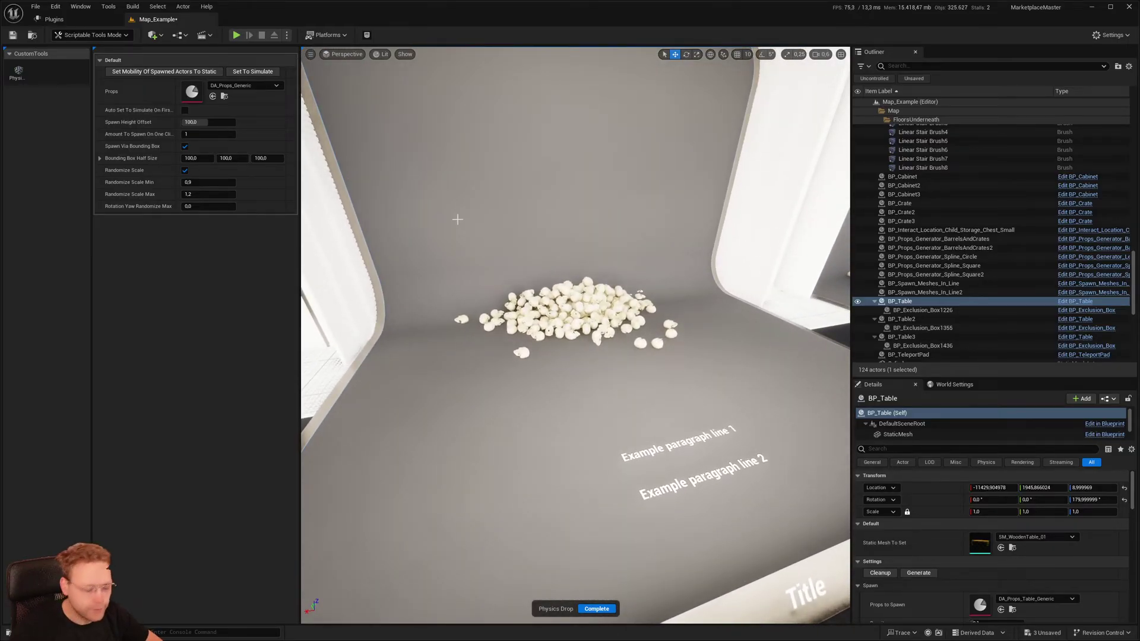
Step: Set the level to simulate and start the Physics Drop tool again
left_click(253, 72)
left_click(646, 342)
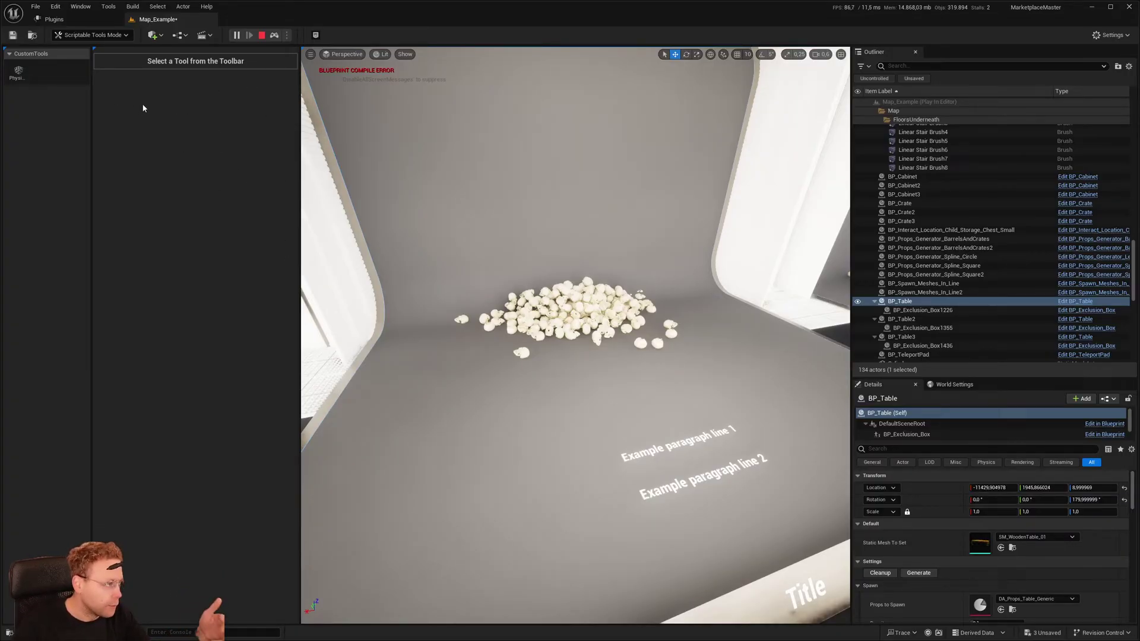
left_click(18, 73)
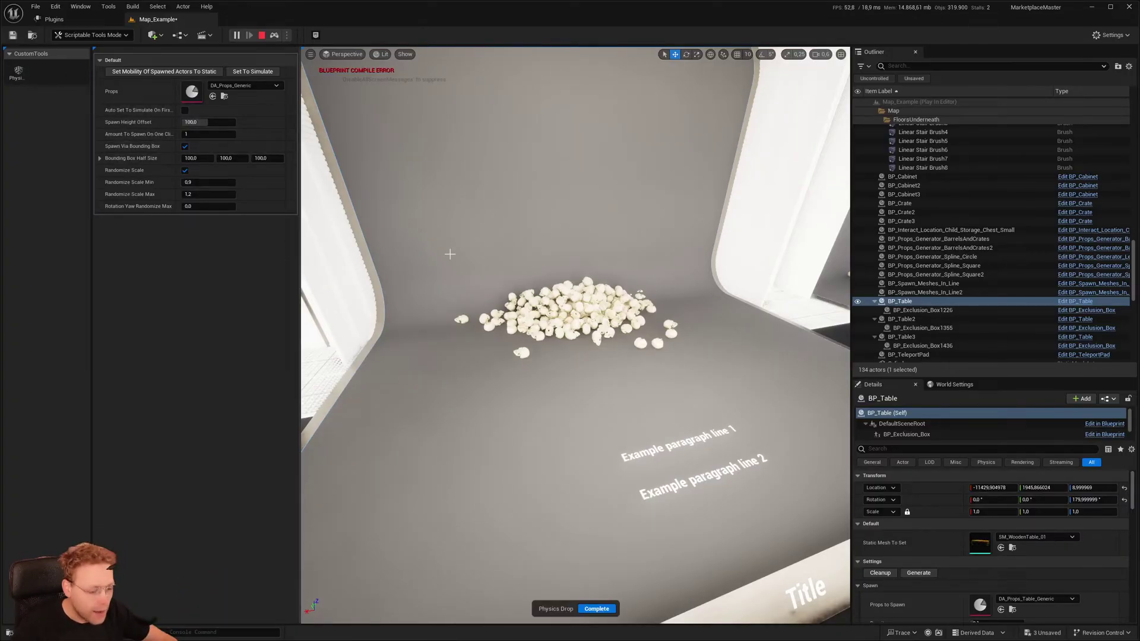
right_click_drag(575, 335, 583, 338)
key("s")
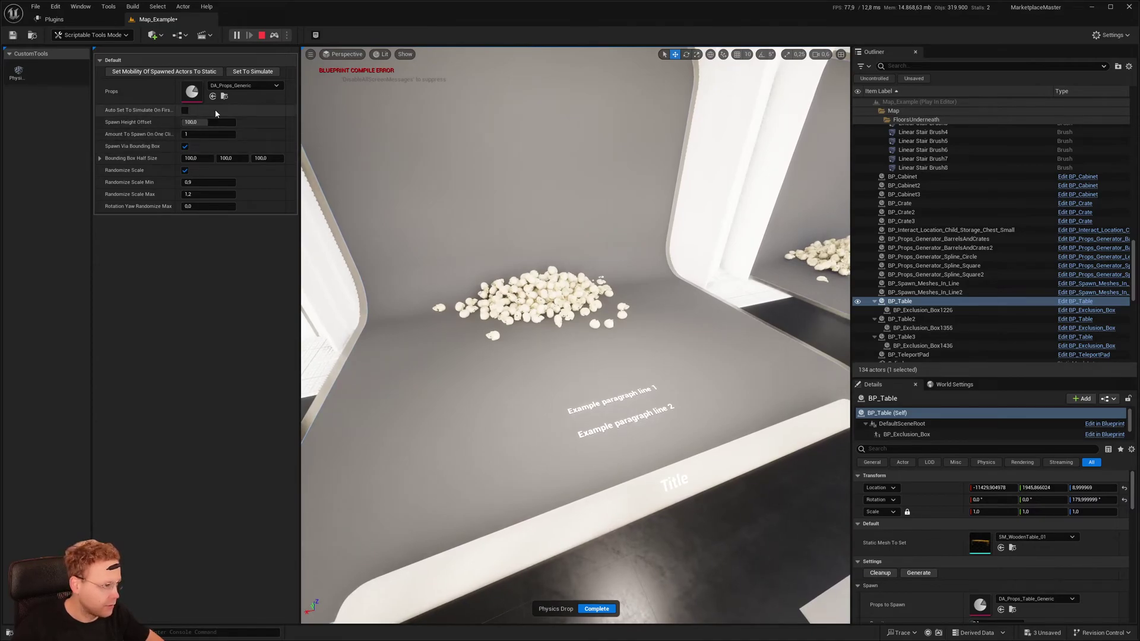
Step: Check the available prop sets, keep DA_Props_Generic, and drop a prop onto the display floor near the skull pile
left_click(256, 86)
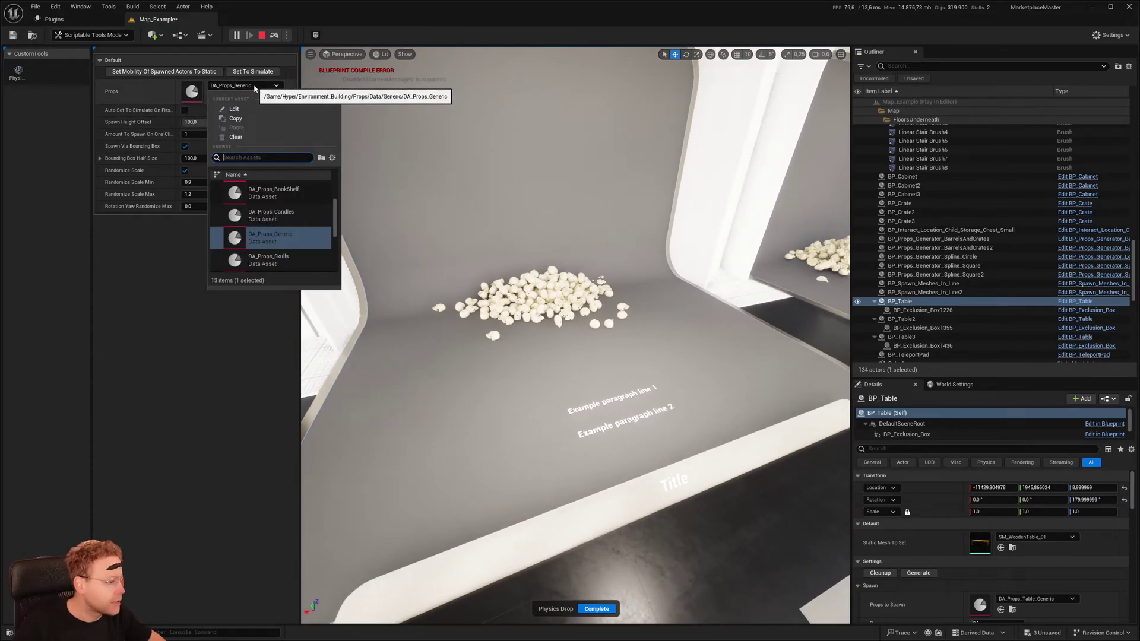
left_click(254, 88)
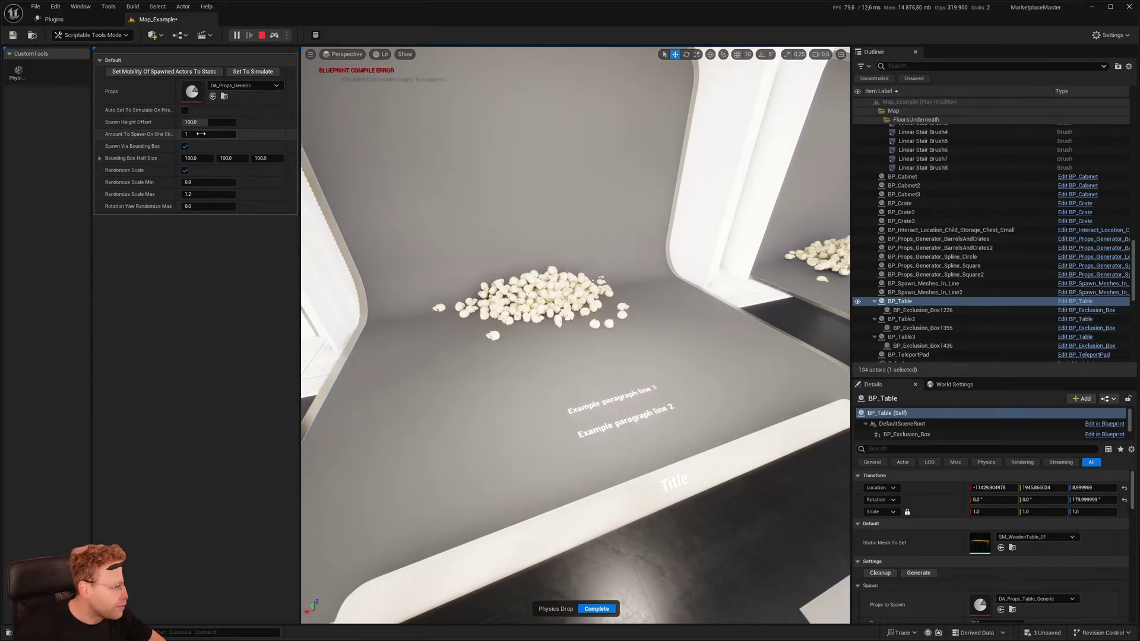
right_click_drag(607, 291, 575, 413)
scroll(576, 414, "down", 3)
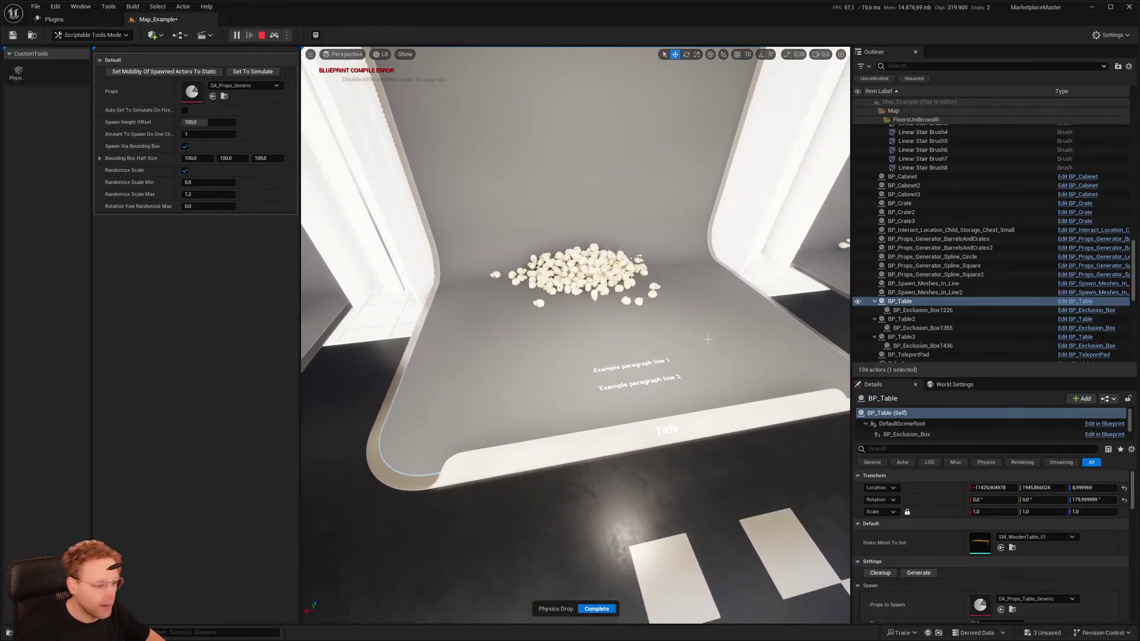
scroll(576, 413, "up", 2)
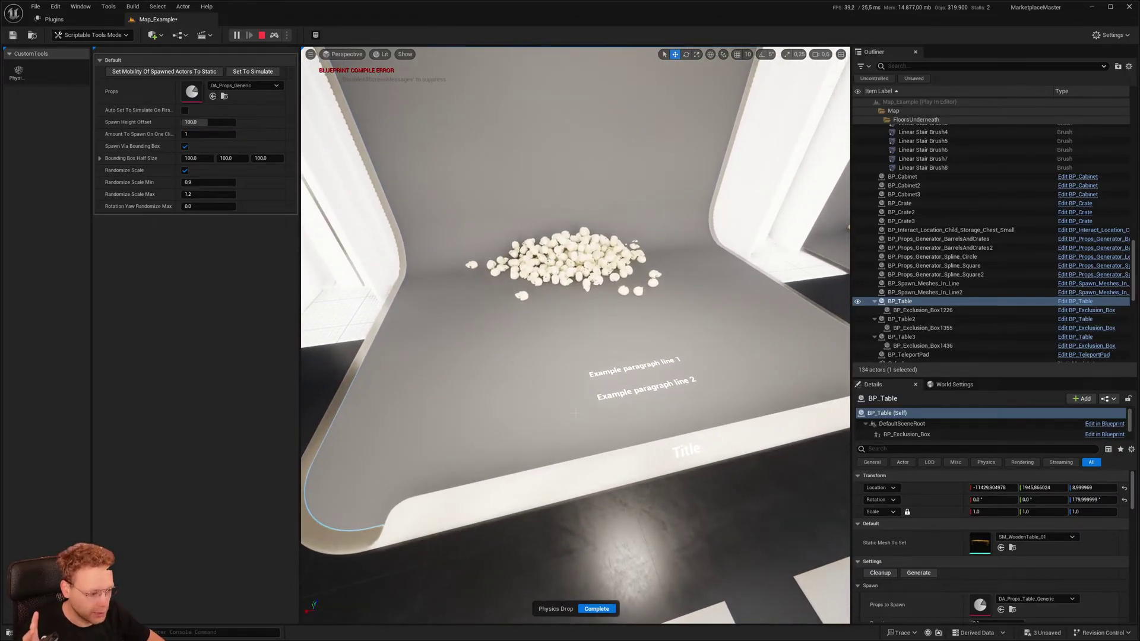
right_click_drag(575, 413, 683, 416)
left_click(537, 427)
Step: Set the Spawn Height Offset to 200 and drop more single props onto the display floor
scroll(537, 428, "down", 2)
right_click_drag(537, 427, 530, 423)
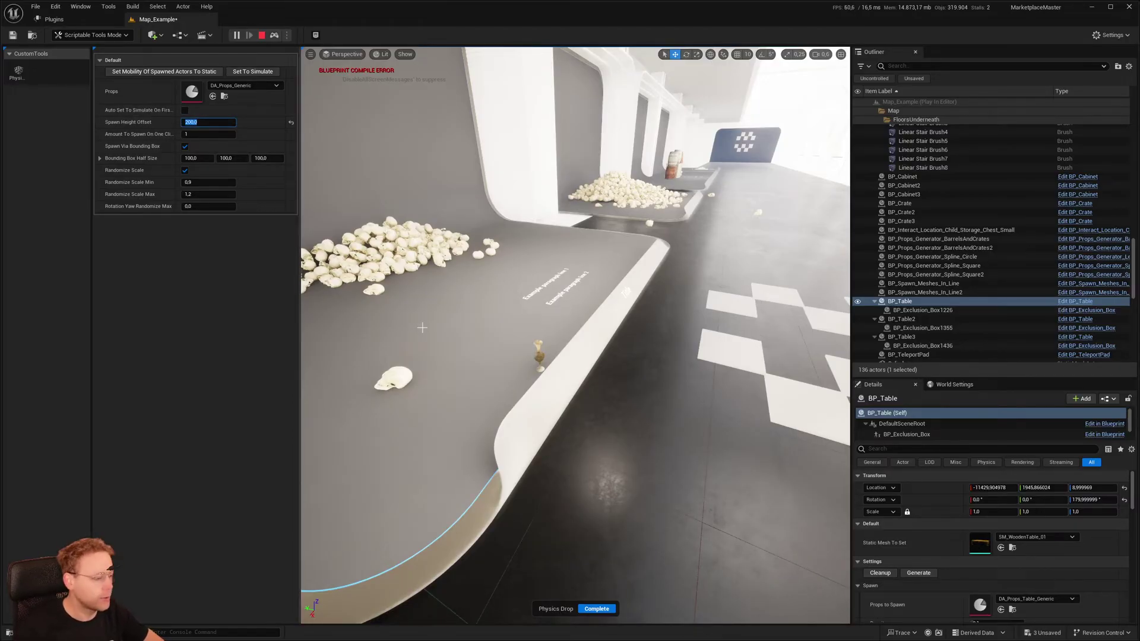
right_click_drag(559, 442, 547, 450)
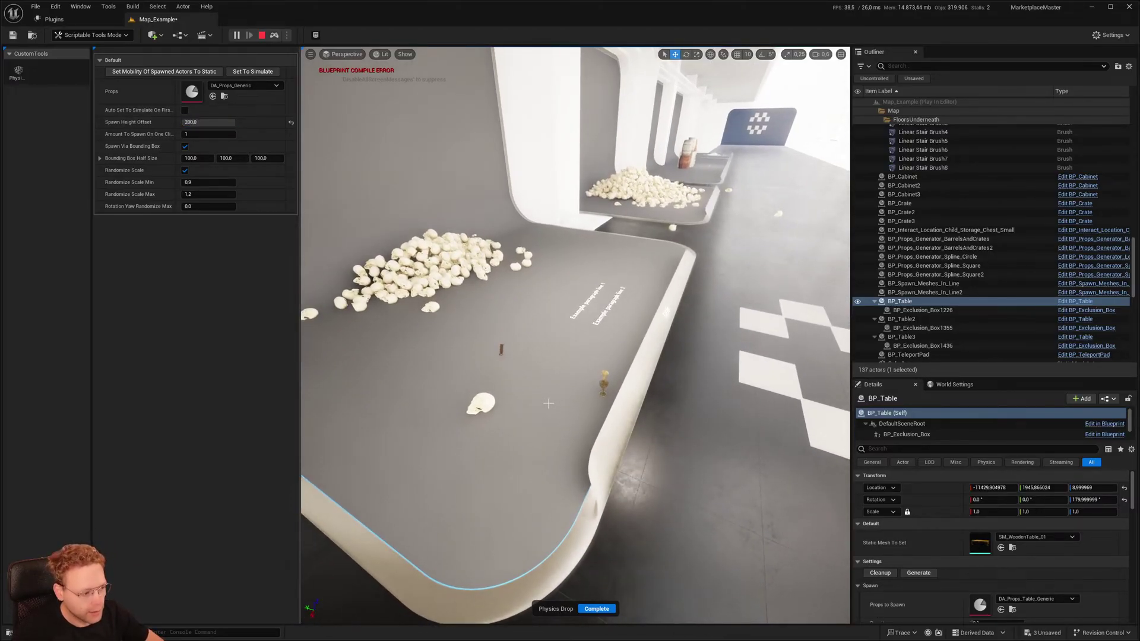
right_click_drag(548, 404, 574, 431)
left_click(582, 436)
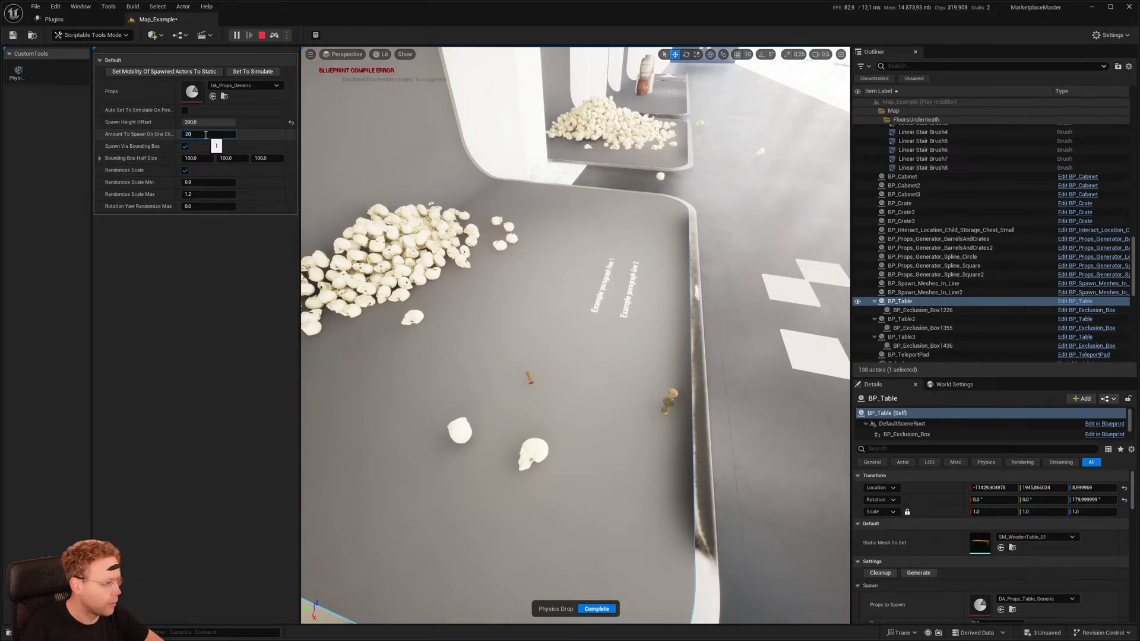
Step: Set the amount to spawn on one click to 20 and drop several batches onto the display floor
left_click(573, 433)
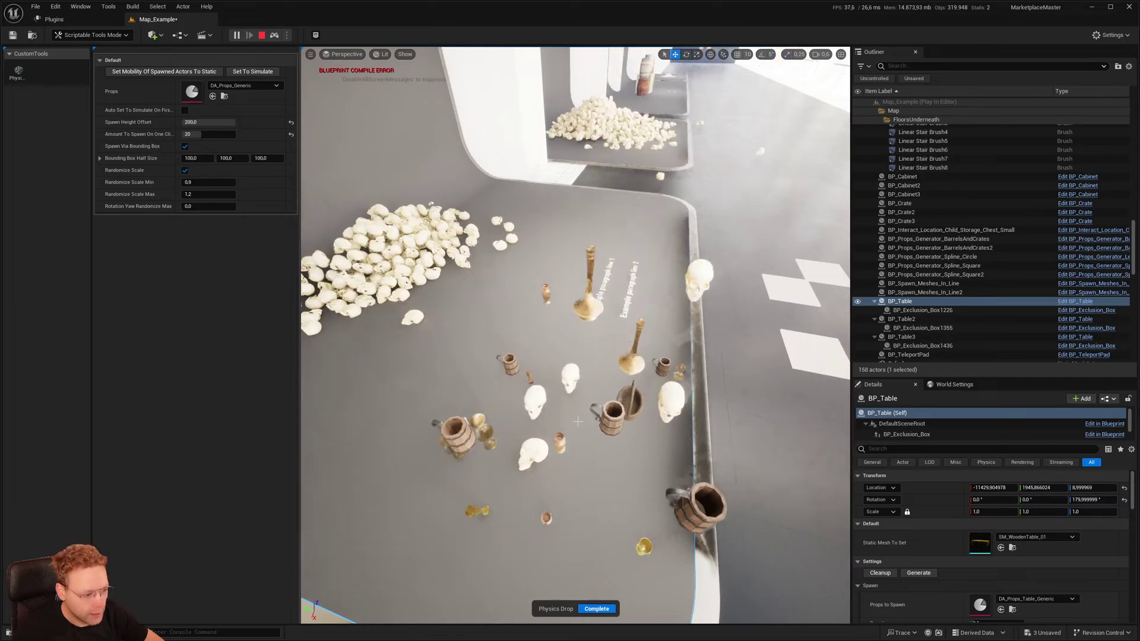
mouse_move(568, 403)
right_mouse_down()
mouse_move(475, 389)
mouse_move(550, 402)
mouse_move(555, 419)
mouse_move(636, 405)
mouse_move(544, 409)
mouse_move(594, 389)
mouse_move(568, 402)
right_mouse_up()
left_click(569, 402)
left_click(568, 402)
left_click(568, 403)
left_click(568, 402)
left_click(568, 402)
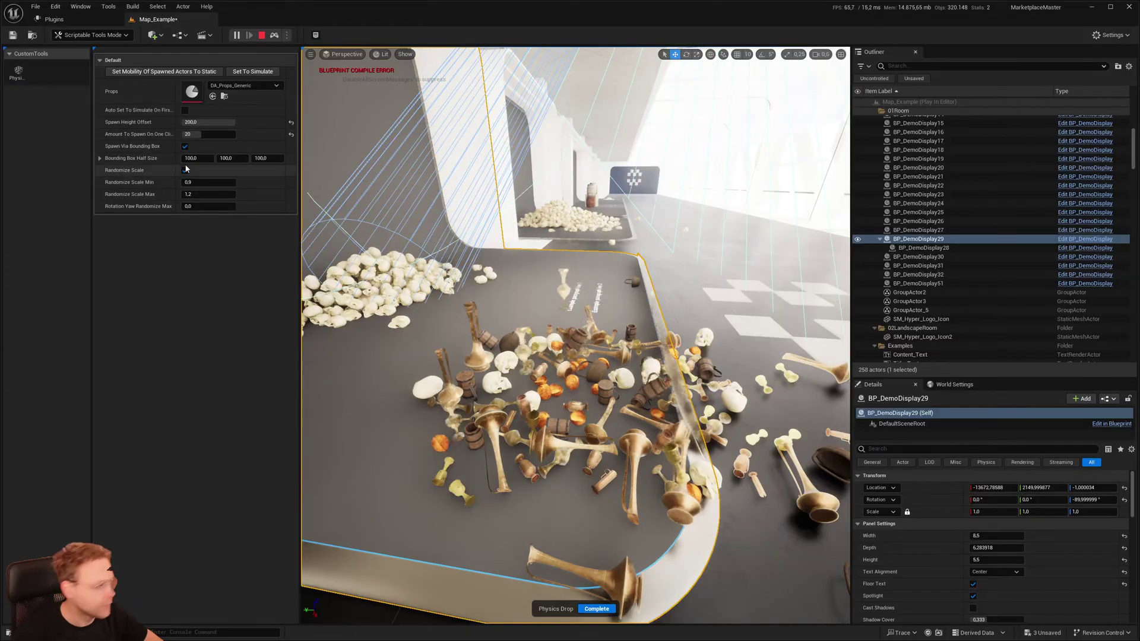
Step: Raise the amount to spawn on one click to 40 and drop further batches around the display's front edge
left_click(202, 134)
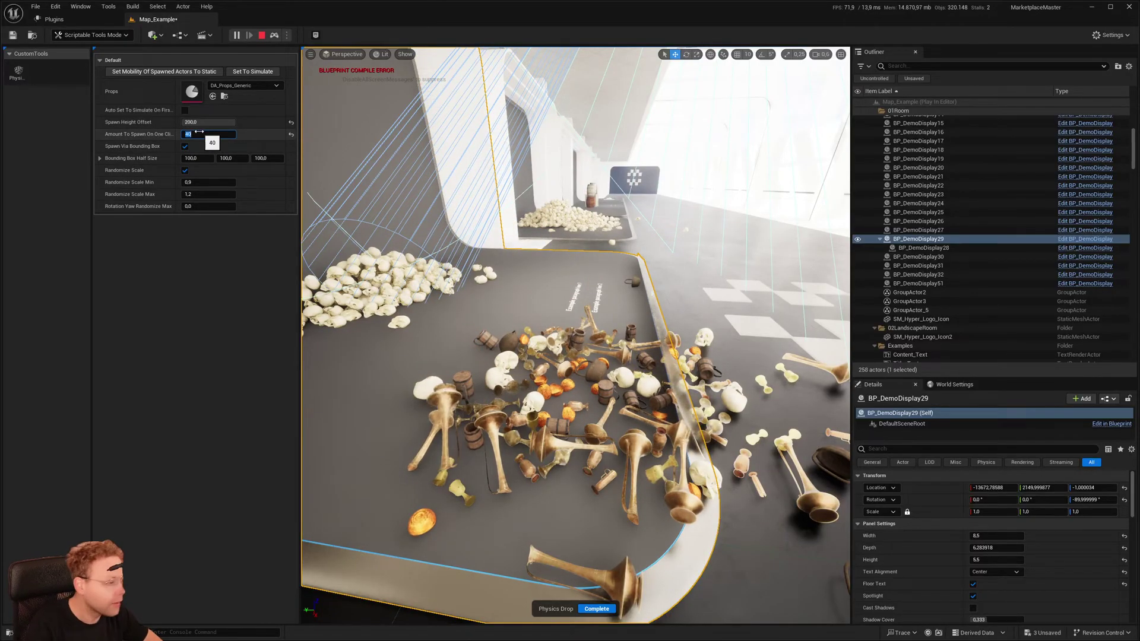
left_click(631, 408)
right_click_drag(631, 408, 611, 358)
left_click(580, 392)
left_click(626, 375)
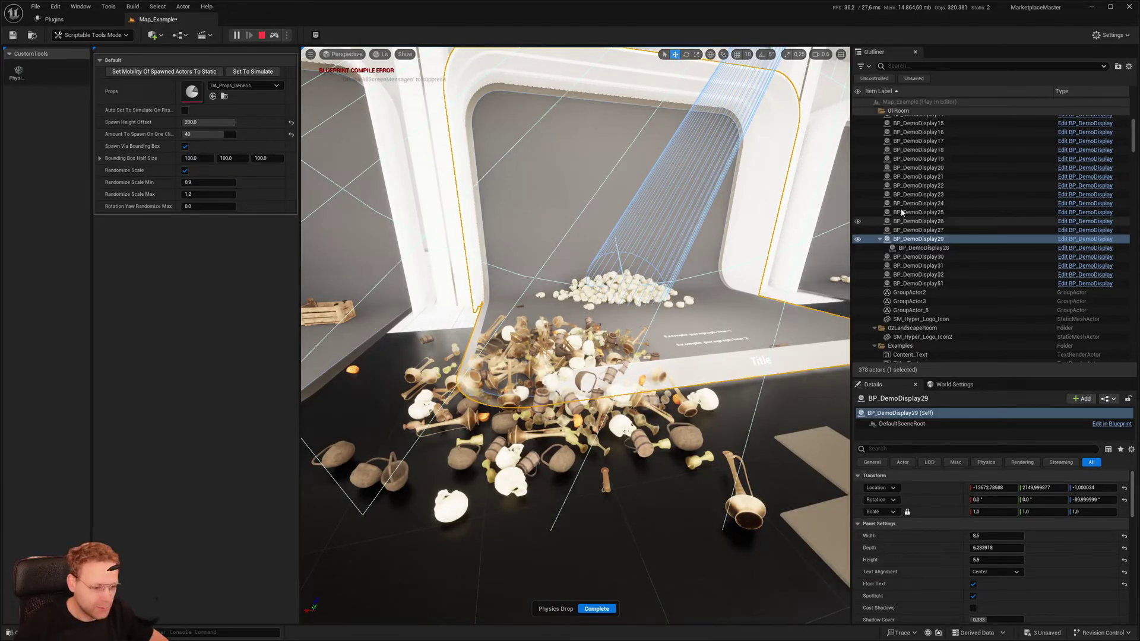
Step: Select all the dropped static mesh actors in the level, through StaticMeshActor256, and locate the Merge Actors tool
left_click_drag(1134, 145, 1130, 352)
left_click(924, 121)
left_click(930, 349, "shift")
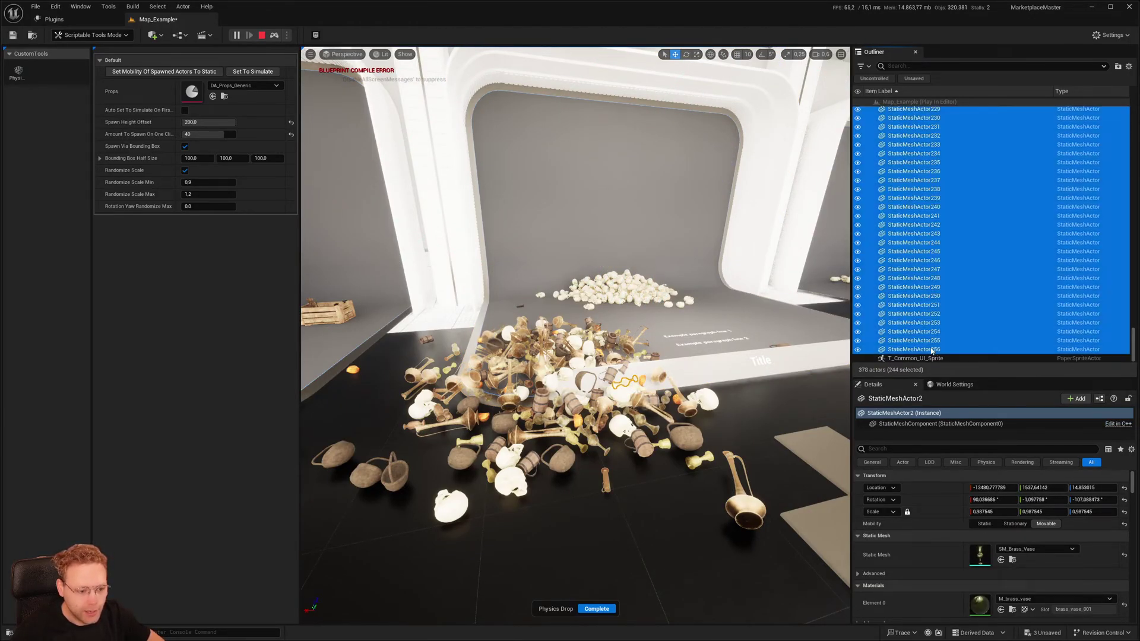
left_click(110, 6)
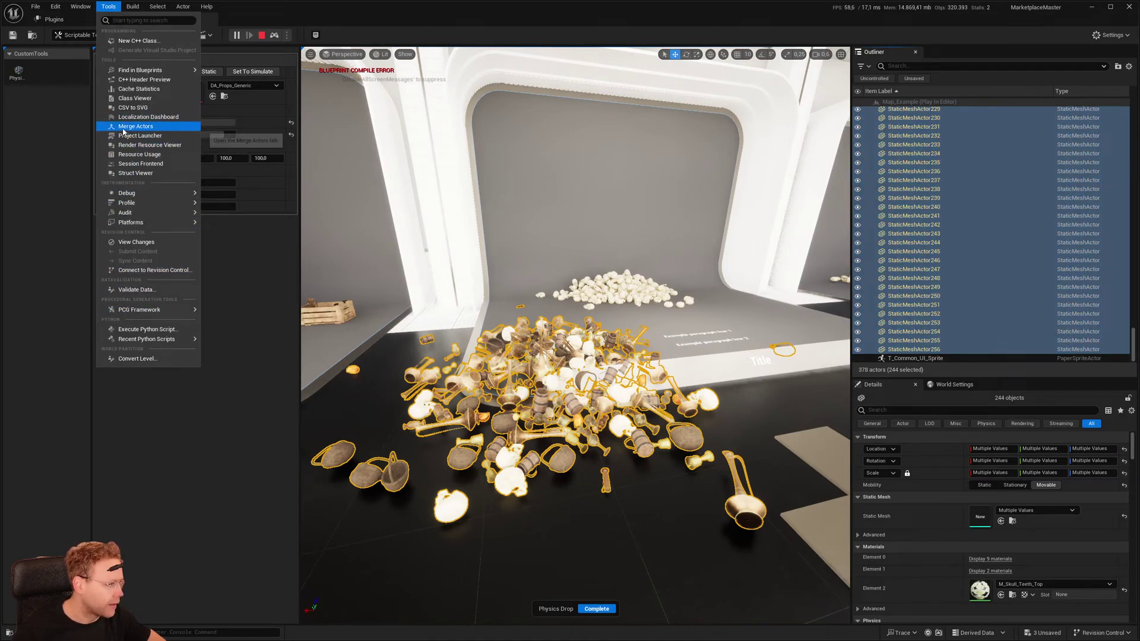
right_click_drag(618, 164, 677, 172)
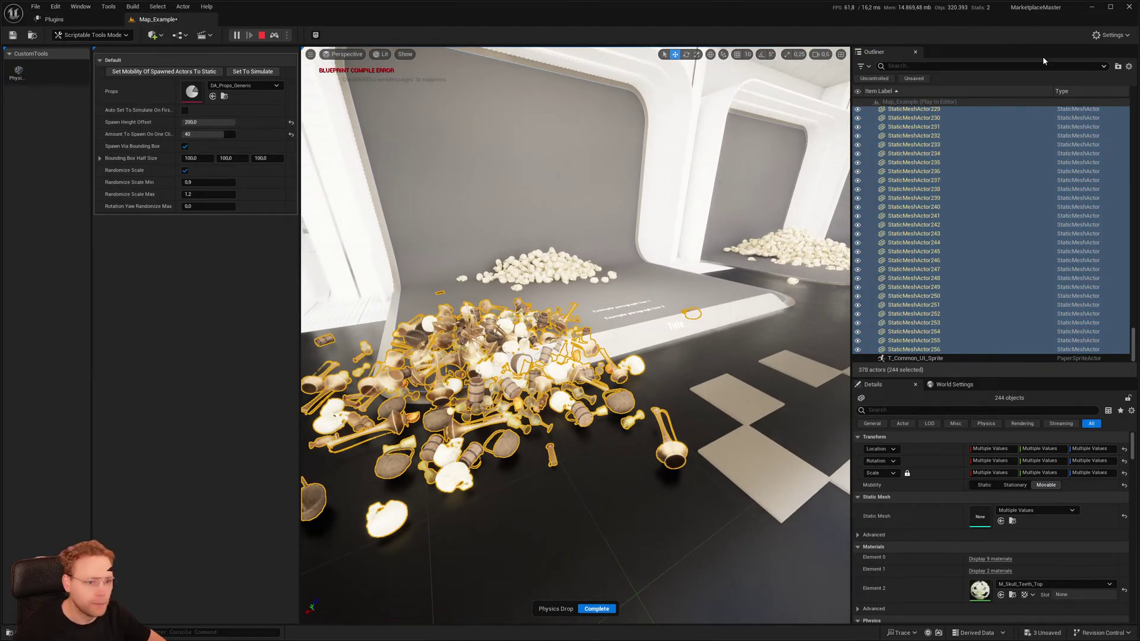
Step: Inspect the pile of dropped props and the surrounding displays in game view
mouse_move(684, 306)
right_mouse_down()
mouse_move(656, 297)
mouse_move(684, 305)
right_mouse_up()
key("g")
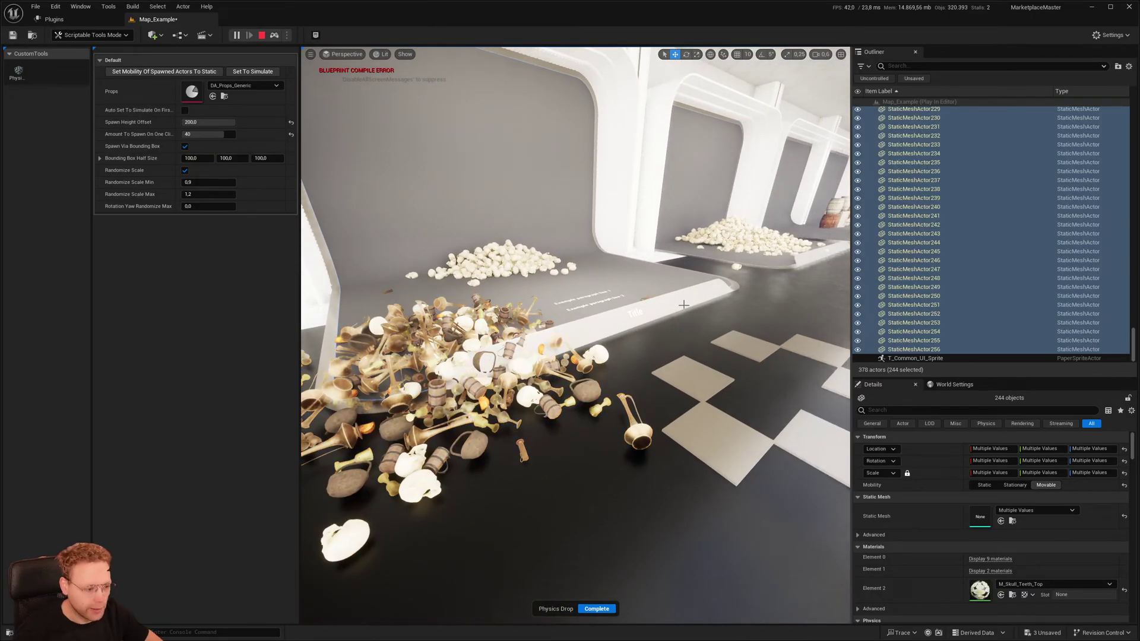
key("w")
mouse_move(578, 264)
right_mouse_down()
mouse_move(511, 249)
mouse_move(537, 265)
mouse_move(581, 242)
mouse_move(564, 237)
mouse_move(579, 267)
mouse_move(648, 232)
mouse_move(594, 270)
mouse_move(523, 246)
mouse_move(587, 259)
right_mouse_up()
key("s")
scroll(587, 237, "up", 1)
key("w")
key("s")
key("w")
scroll(576, 265, "up", 2)
key("s")
key("w")
Step: Stop the simulation and widen the viewport by narrowing the side panels
left_click(263, 38)
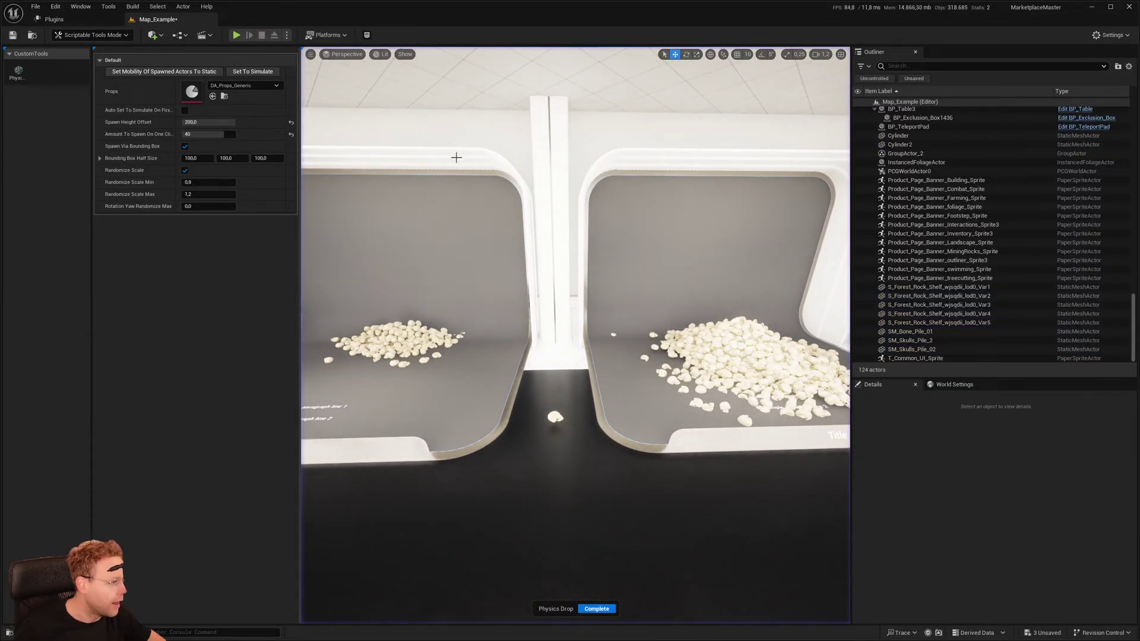
key("s")
mouse_move(505, 225)
right_mouse_down()
mouse_move(445, 238)
mouse_move(511, 241)
right_mouse_up()
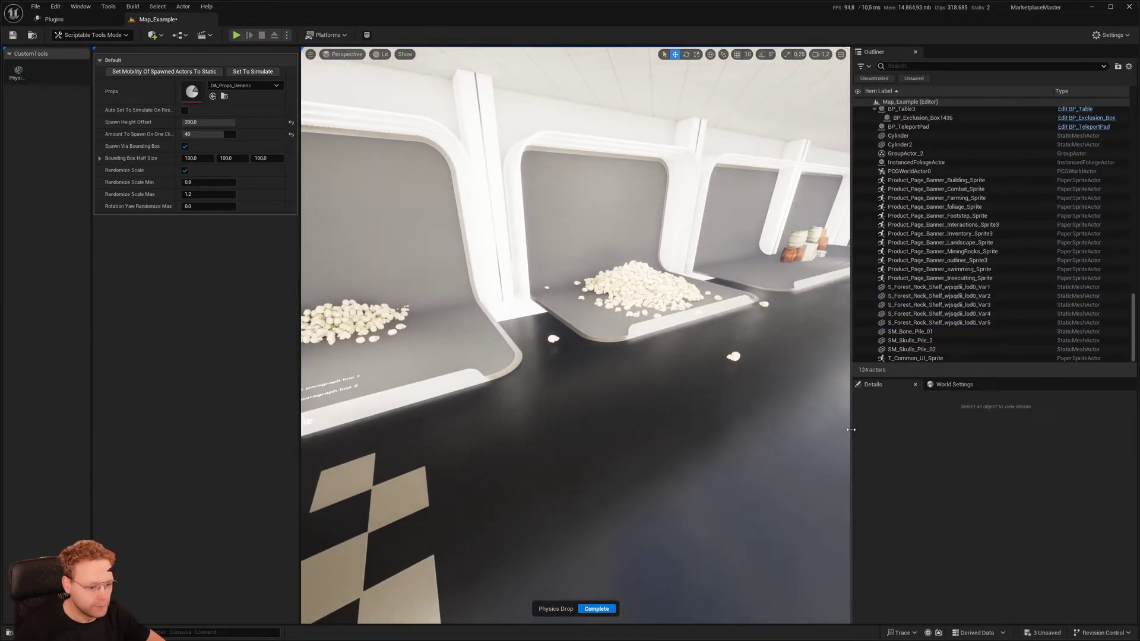
left_click_drag(851, 430, 932, 430)
Step: Return to Selection Mode and move the BP_Spawn_Meshes_In_Line row of crates and barrels clear of the overlapping row
key("w")
right_click_drag(776, 384, 689, 371)
key("a")
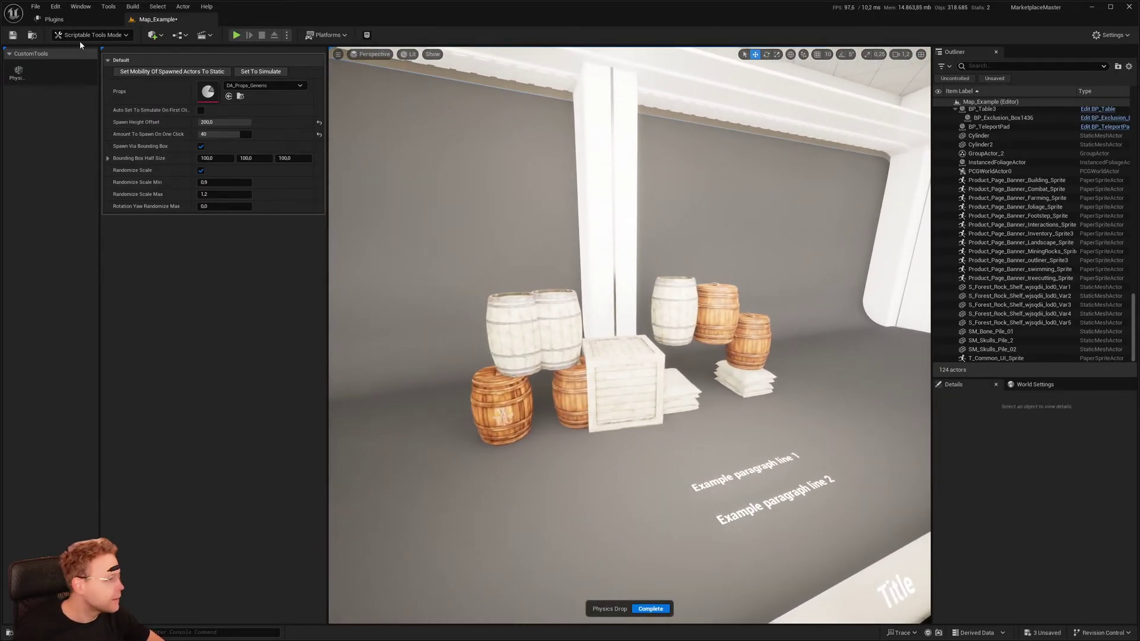
left_click(81, 38)
left_click(81, 49)
left_click(463, 410)
key("s")
right_click_drag(463, 410, 446, 415)
left_click_drag(618, 374, 824, 357)
right_click_drag(825, 357, 796, 338)
key("d")
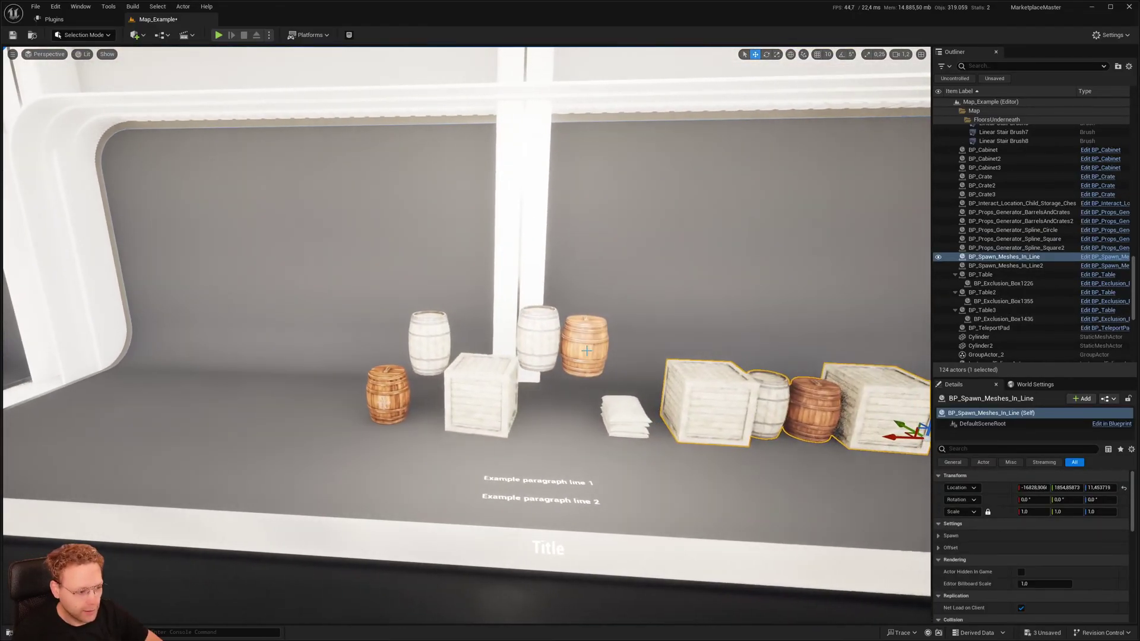
Step: Delete the other row, BP_Spawn_Meshes_In_Line2, and select the remaining BP_Spawn_Meshes_In_Line actor
left_click(624, 414)
key("Delete")
left_click(705, 408)
right_click_drag(705, 408, 785, 399)
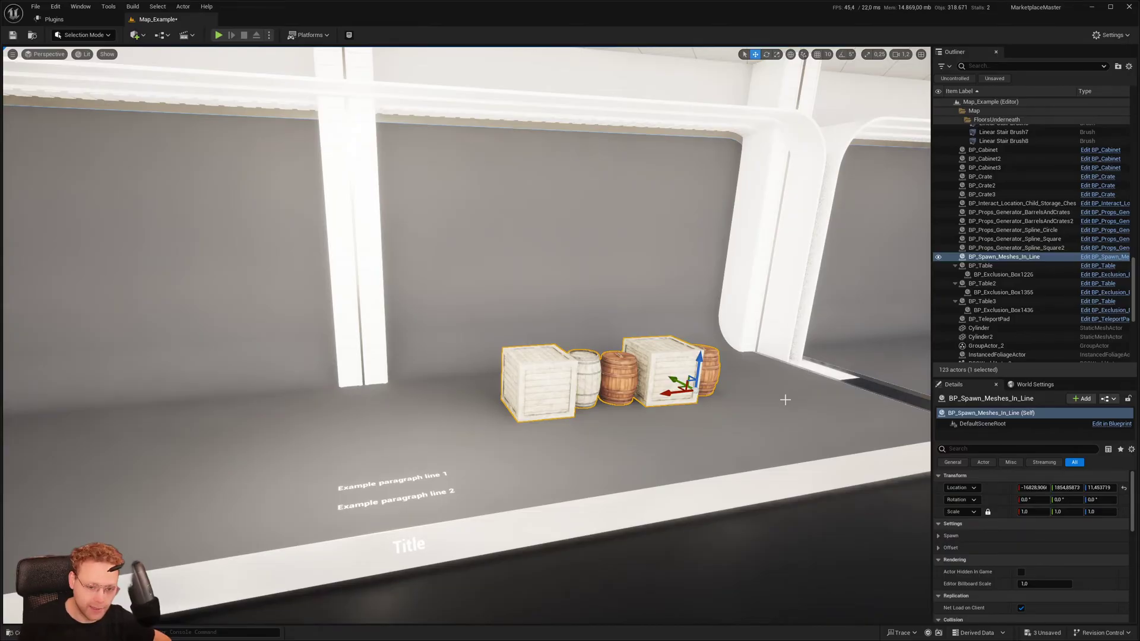
Step: Slide the BP_Spawn_Meshes_In_Line row of crates and barrels a short distance along its own length
mouse_move(509, 422)
right_mouse_down()
mouse_move(585, 442)
mouse_move(509, 422)
right_mouse_up()
key("w")
scroll(508, 422, "down", 3)
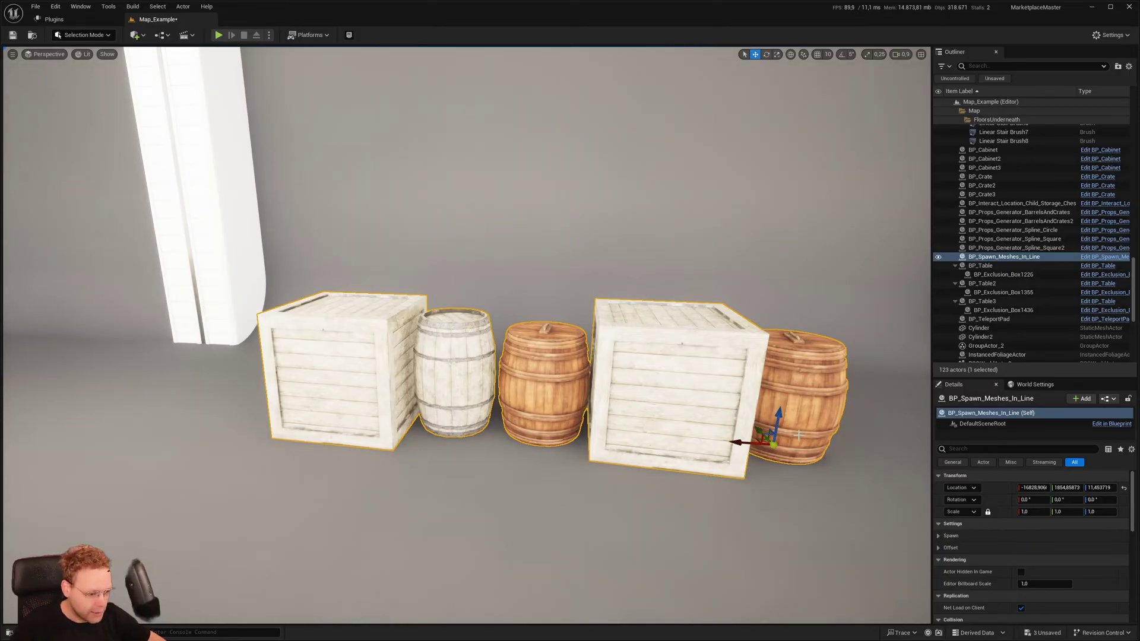
left_click_drag(750, 443, 635, 439)
key("s")
right_click_drag(635, 439, 636, 439)
key("w")
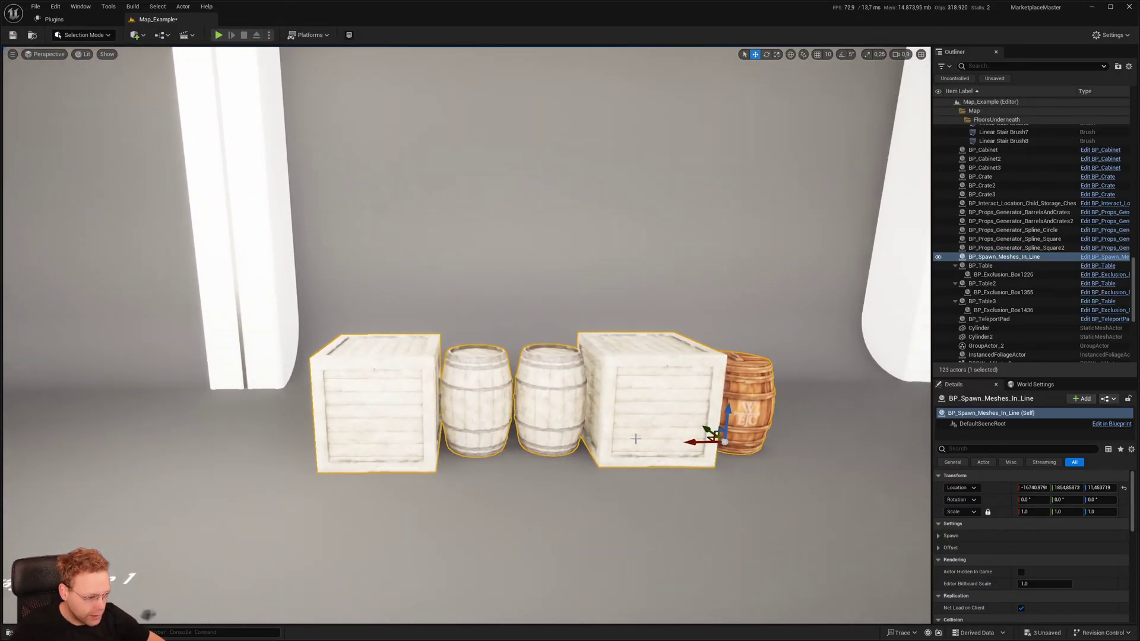
Step: Duplicate the row of crates and barrels upward to stack three copies on it, raising the topmost row slightly
left_click_drag(730, 423, 742, 283, "alt")
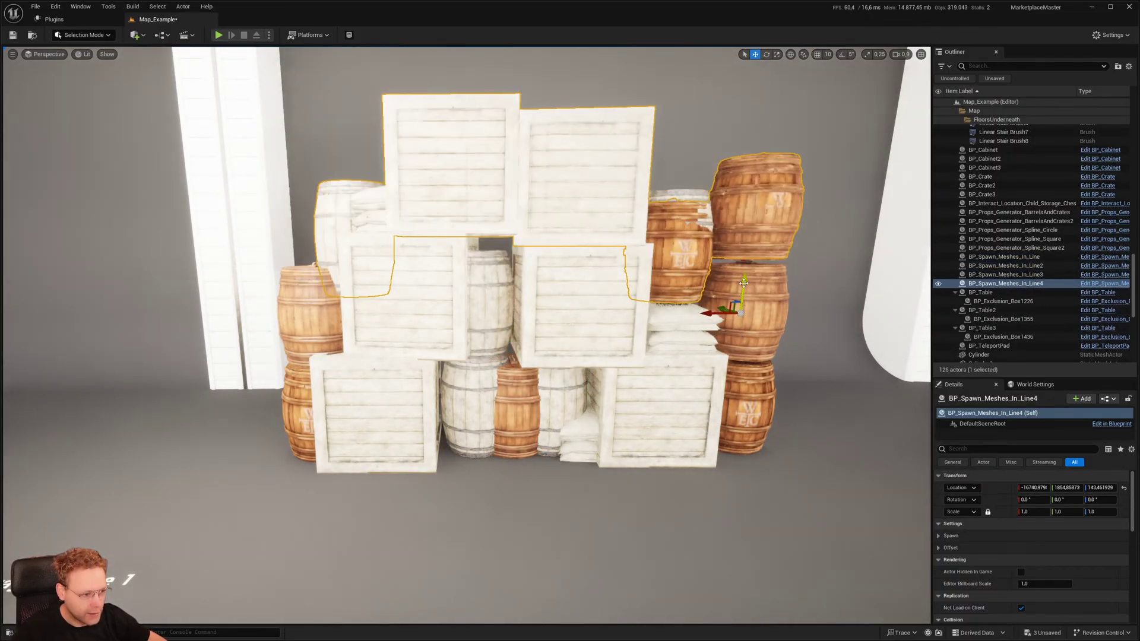
key("s")
right_click_drag(742, 283, 742, 283)
key("s")
key("a")
left_click_drag(713, 311, 714, 292)
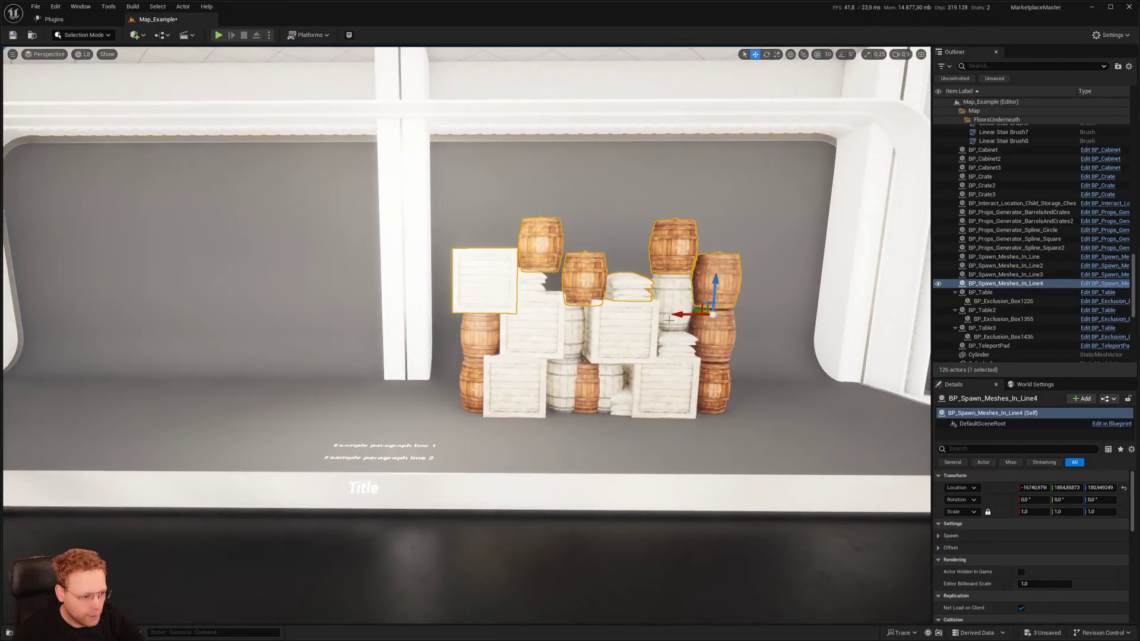
Step: Delete the three stacked row copies, keeping only the original BP_Spawn_Meshes_In_Line row on the floor
left_click(665, 329)
key("a")
right_click_drag(655, 388, 656, 387)
key("w")
left_click(572, 346)
key("Delete")
left_click(537, 278)
key("Delete")
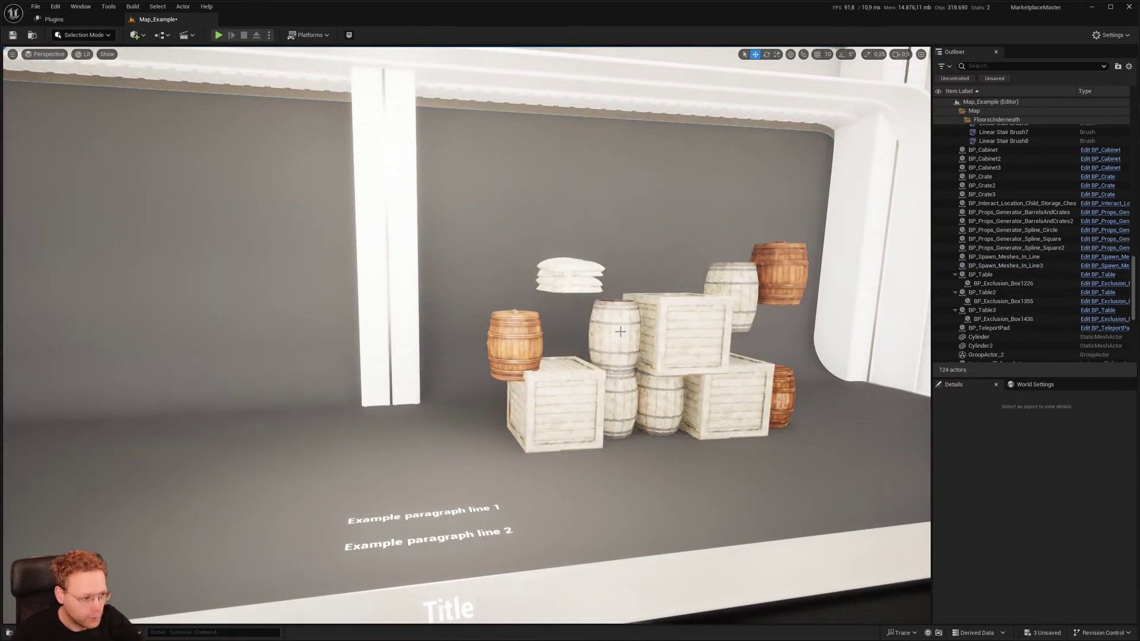
left_click(618, 328)
key("Delete")
Step: Select the remaining floor-level row, expand its Spawn settings and set Max Length to Spawn to about 1466
left_click(669, 401)
key("s")
right_click_drag(667, 448, 667, 448)
key("d")
key("w")
key("s")
scroll(961, 528, "down", 5)
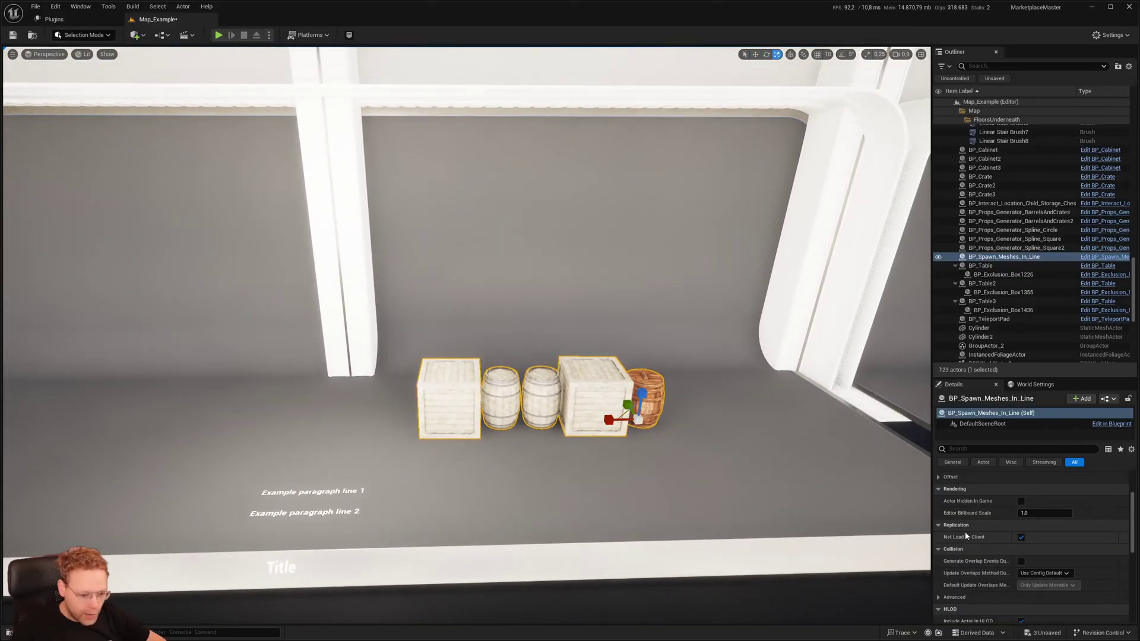
scroll(964, 533, "up", 5)
left_click(939, 537)
scroll(967, 547, "down", 5)
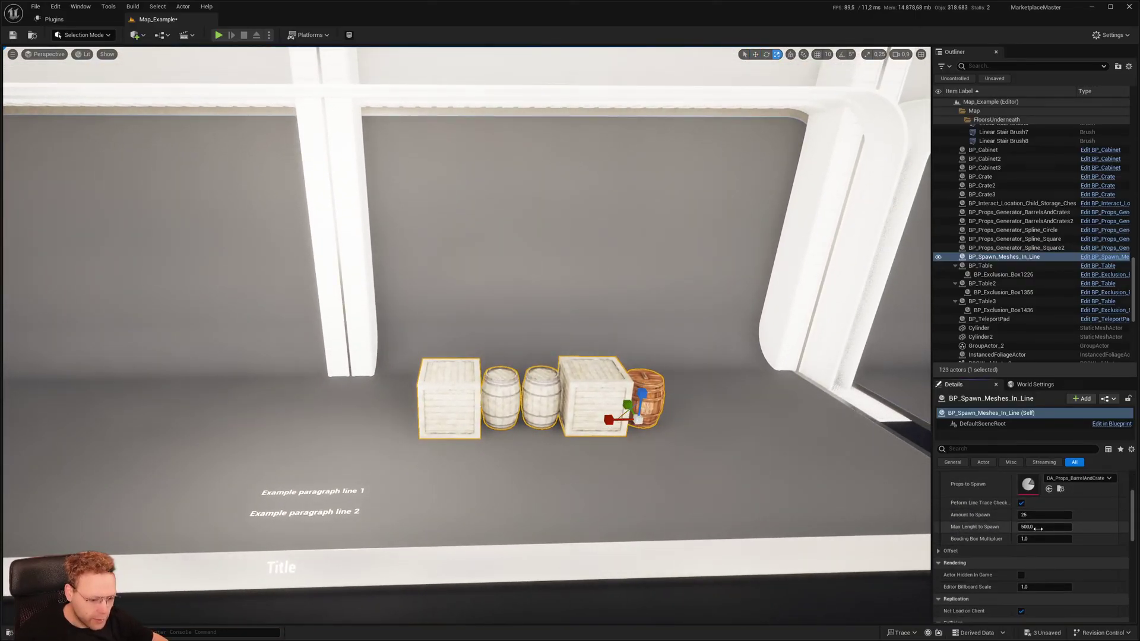
left_click_drag(1038, 528, 1092, 529)
key("f")
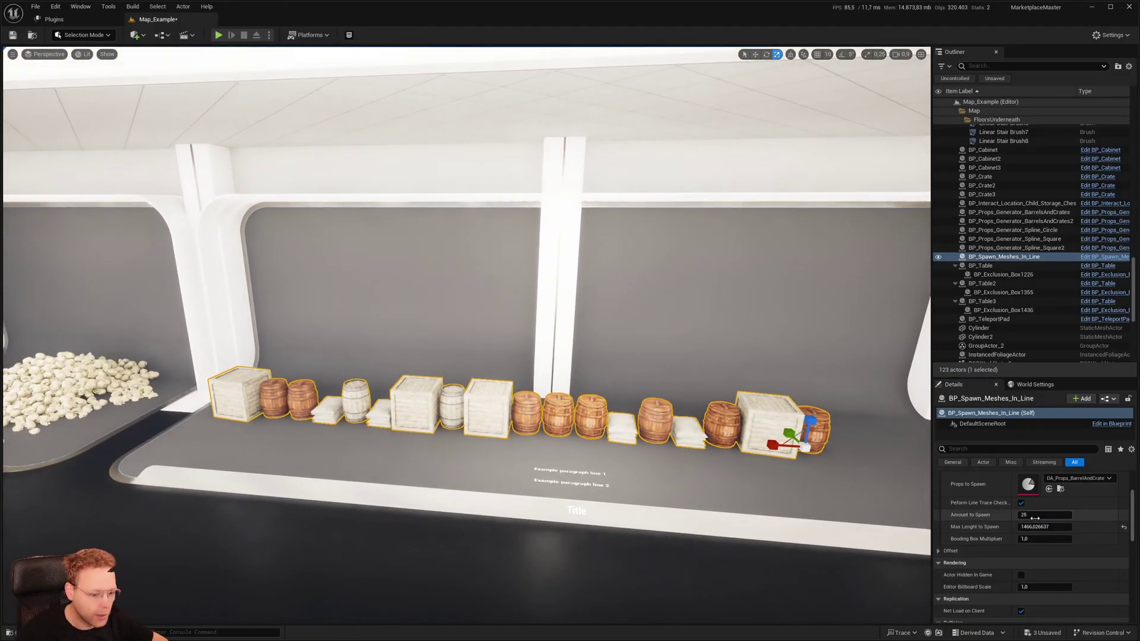
Step: Try an Amount to Spawn of 14 for the row and reset it to its default
left_click_drag(1045, 515, 1019, 515)
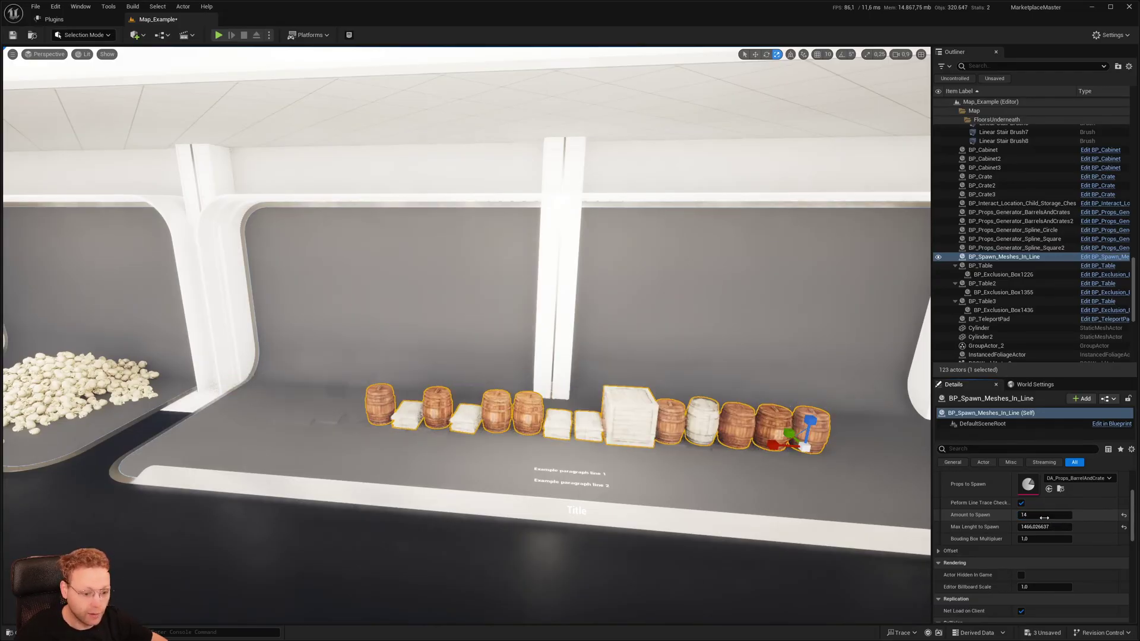
left_click(1124, 515)
scroll(1128, 517, "up", 1)
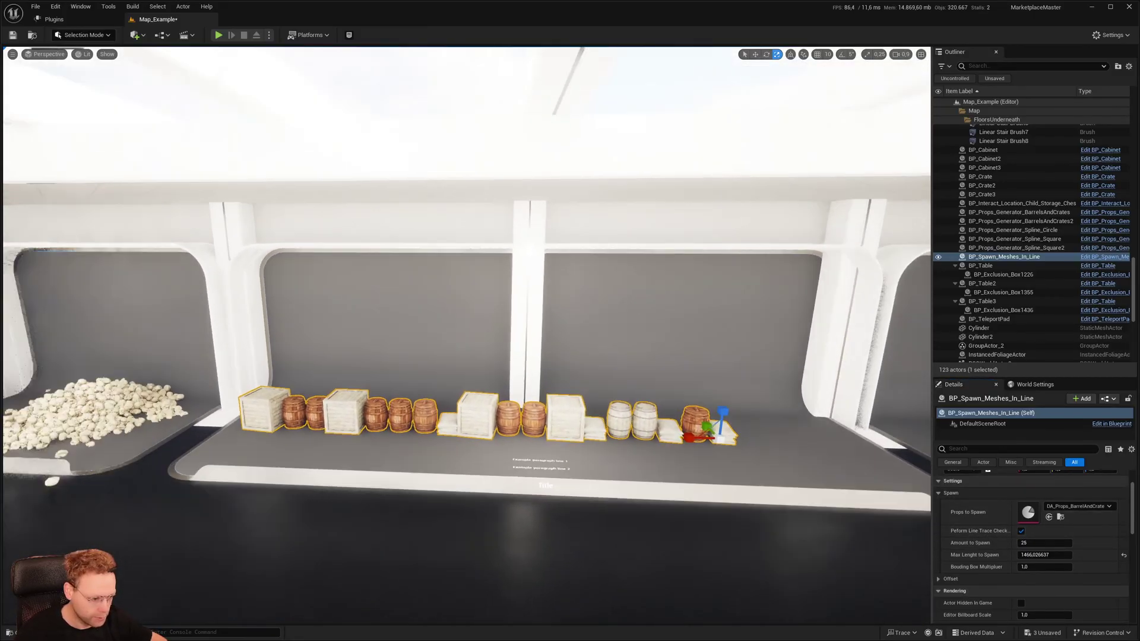
Step: Slide the long prop row over the pile in the neighbouring bay and back to its own bay to test its placement on obstacles
right_click_drag(594, 380, 568, 365)
key("w")
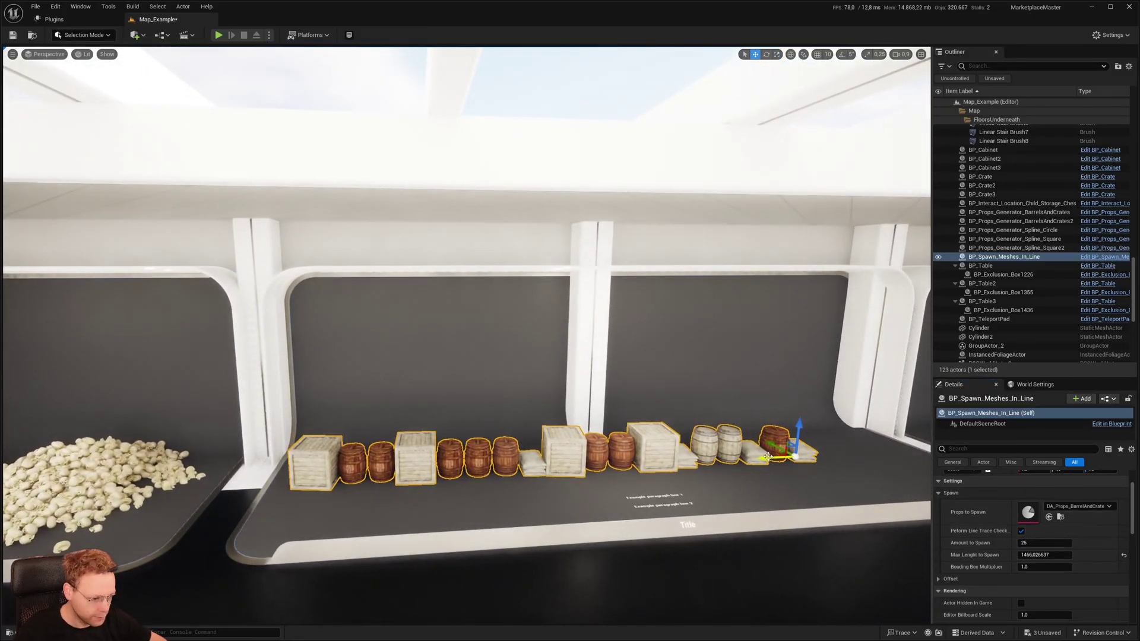
left_click_drag(770, 460, 593, 470)
right_click_drag(593, 470, 593, 471)
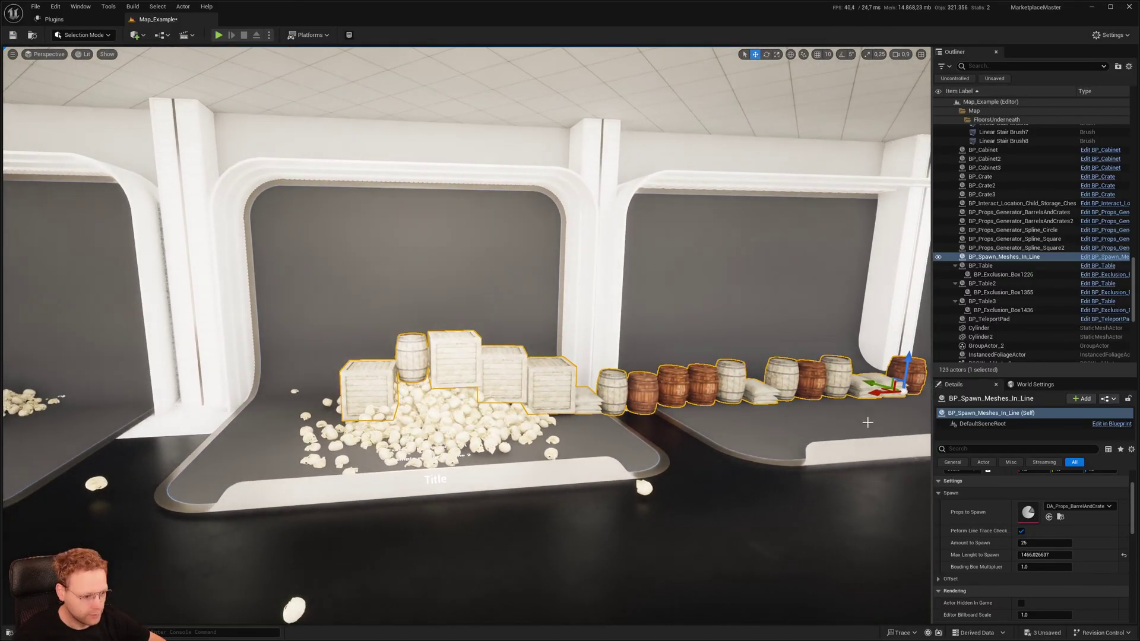
left_click_drag(874, 395, 838, 396)
right_click_drag(838, 397, 838, 397)
left_click_drag(579, 389, 844, 378)
right_click_drag(843, 378, 843, 378)
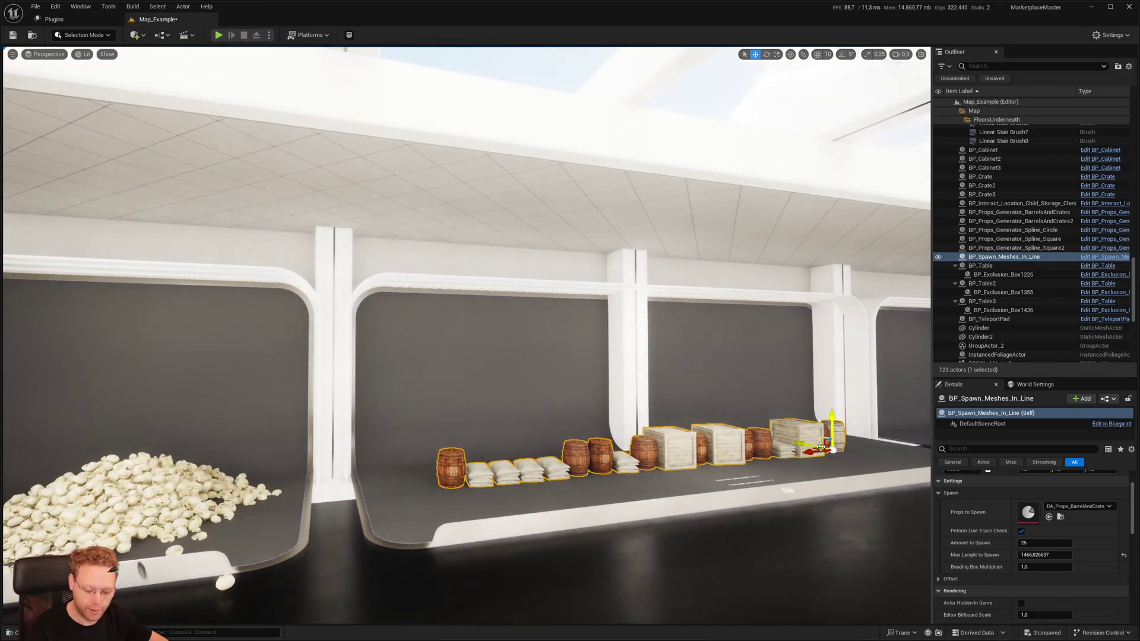